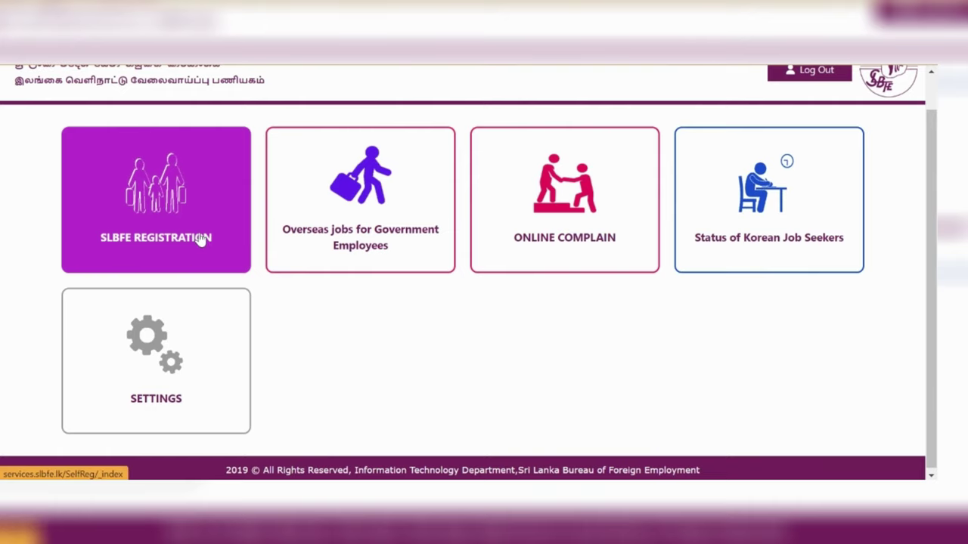
# Open the SLBFE Registration service to reach the self registration language choices.
pyautogui.scroll(1, 196, 242)
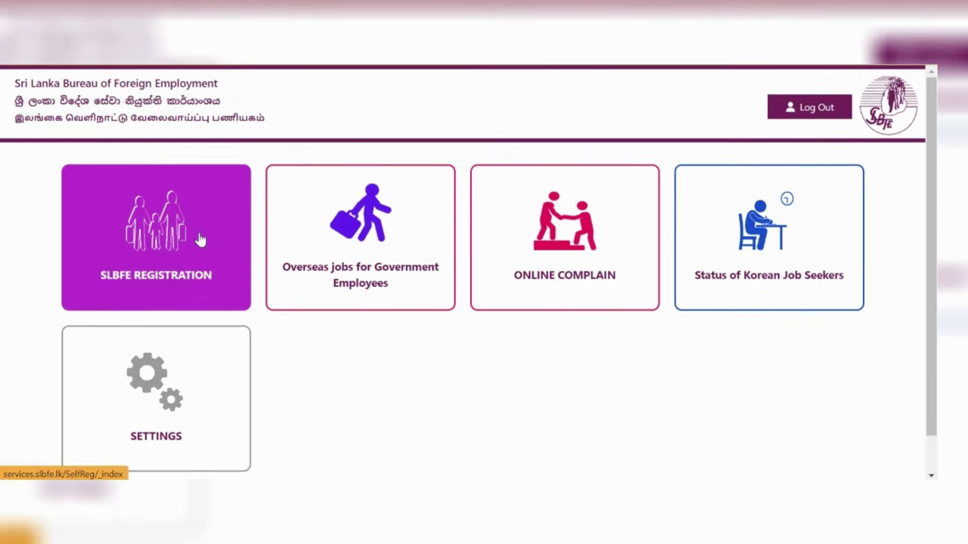
pyautogui.click(115, 244)
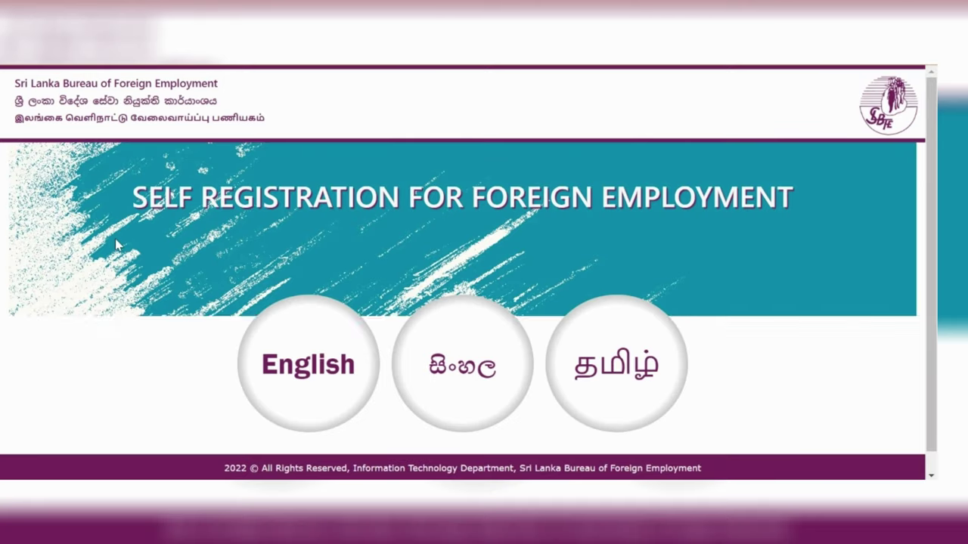
pyautogui.scroll(-1, 212, 314)
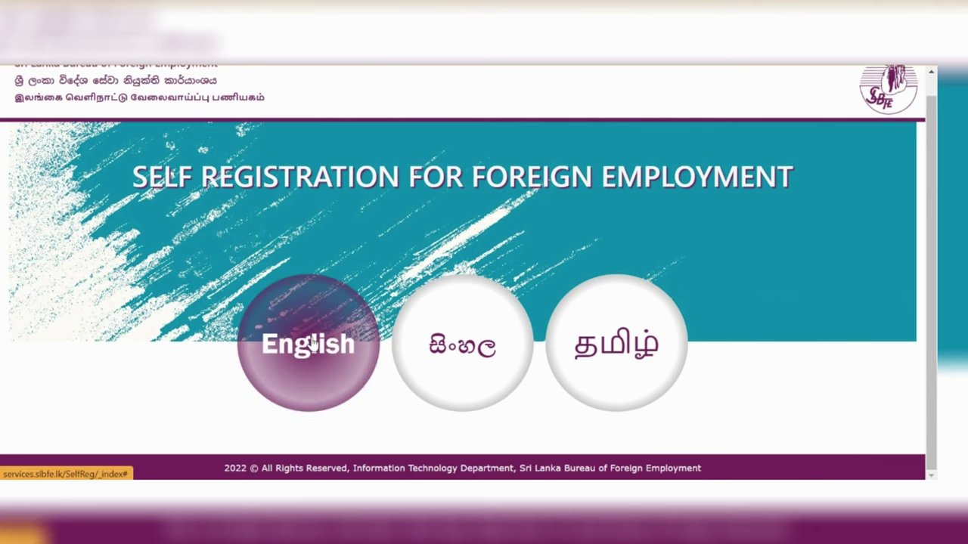
# Go through all four steps of the Sinhala self-registration guide and finish it.
pyautogui.click(401, 339)
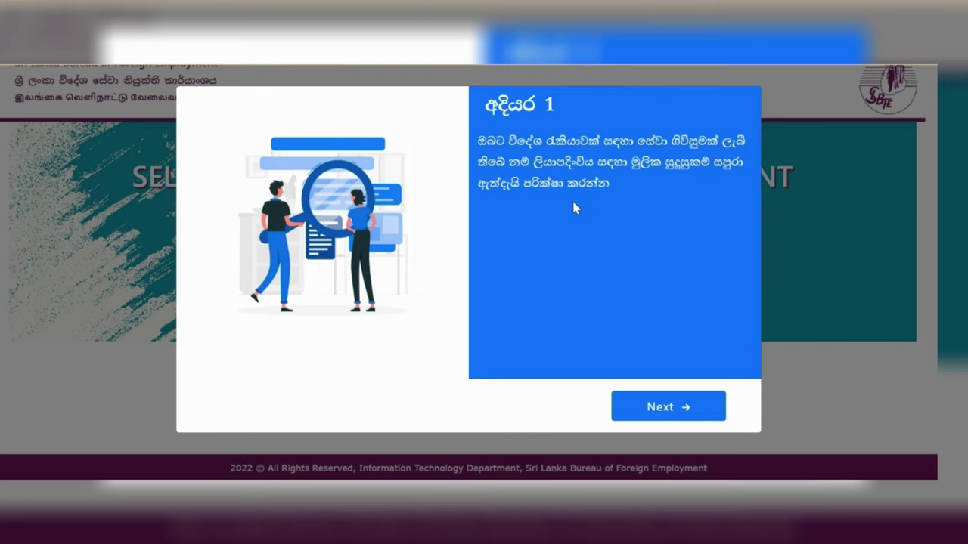
pyautogui.click(646, 408)
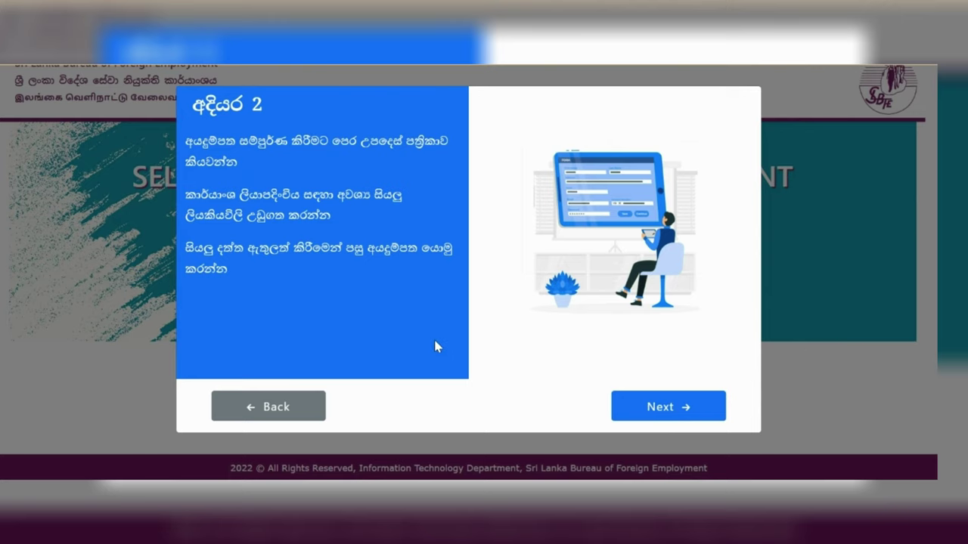
pyautogui.click(670, 409)
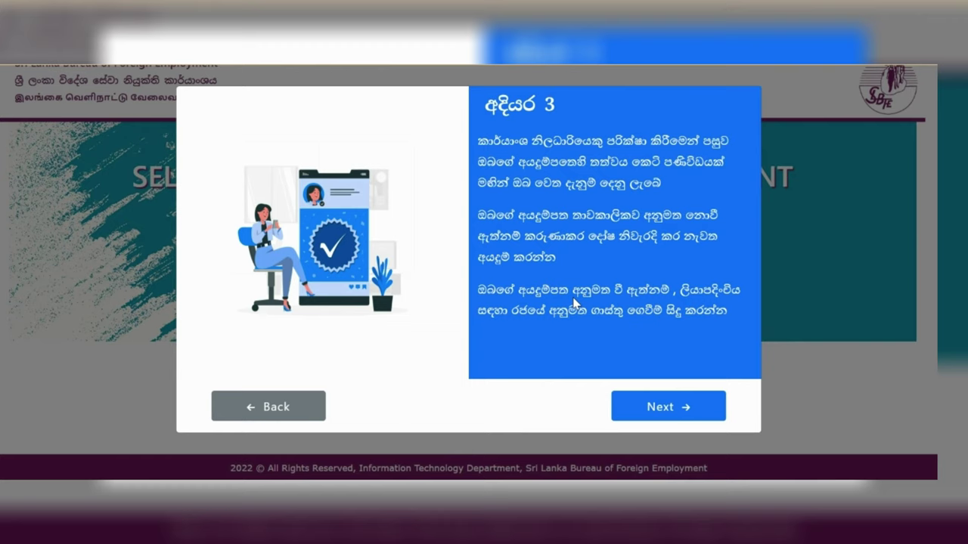
pyautogui.click(641, 407)
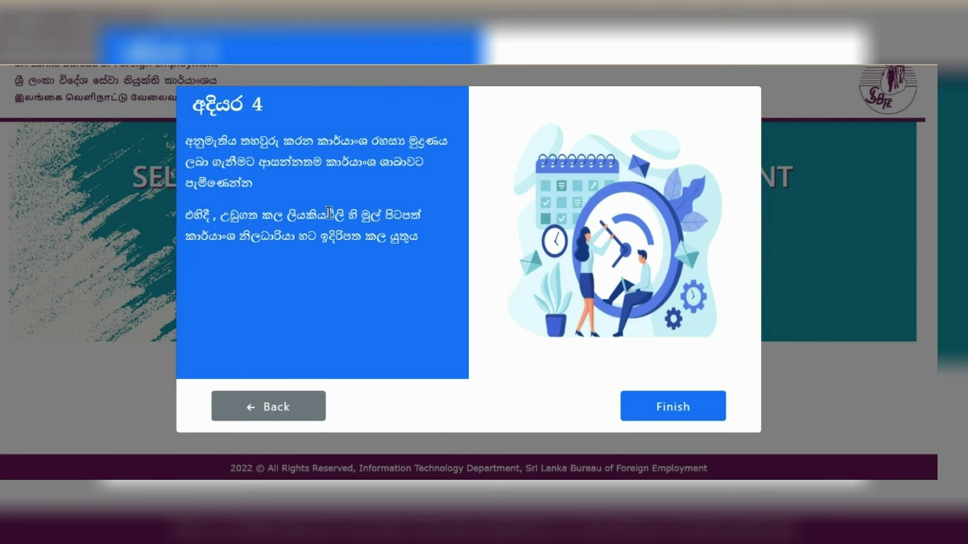
pyautogui.click(675, 412)
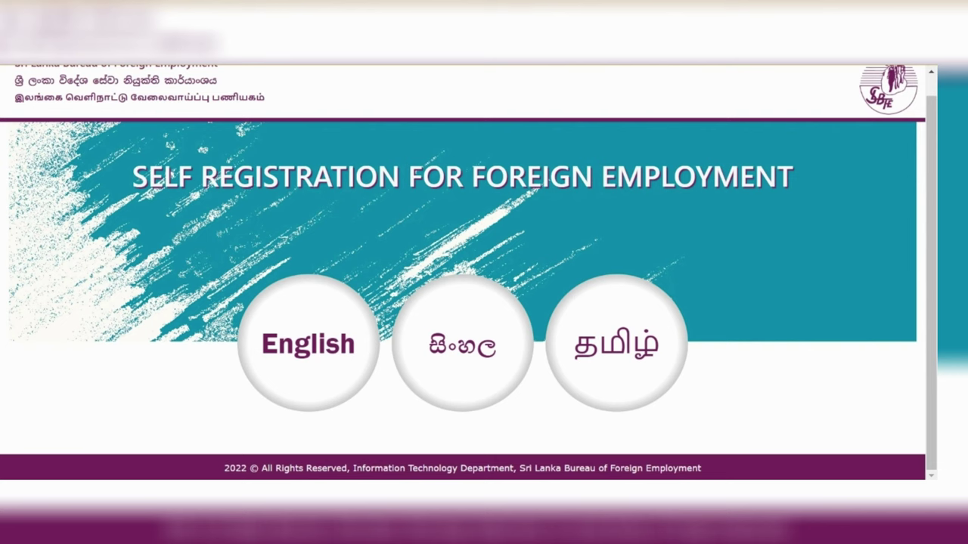
# Go through the English self-registration guide from Step 1 to the Final Step and finish it.
pyautogui.click(323, 297)
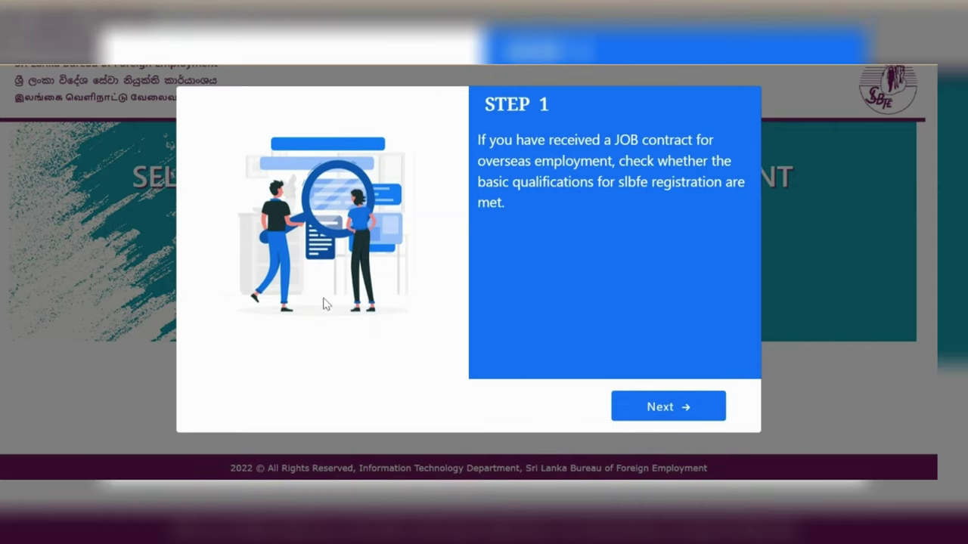
pyautogui.click(664, 409)
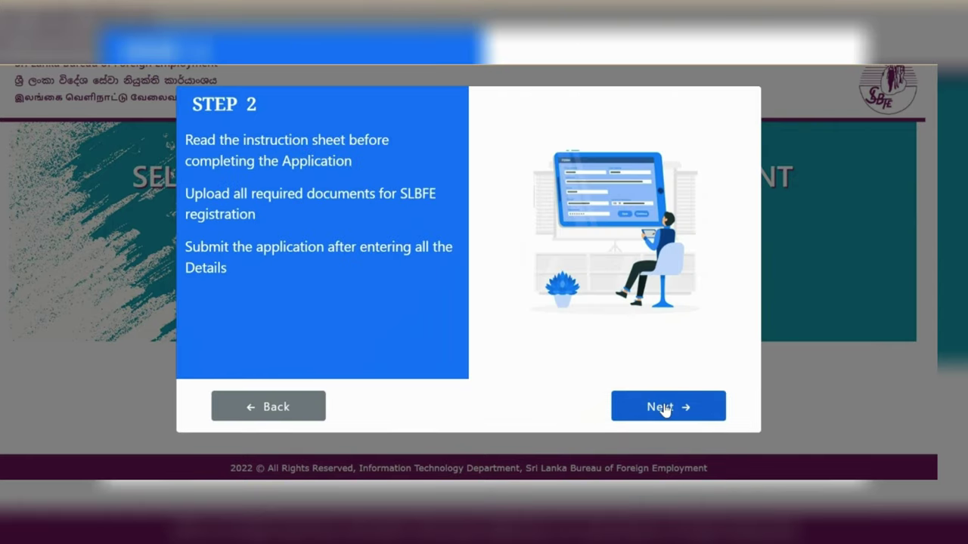
pyautogui.click(663, 409)
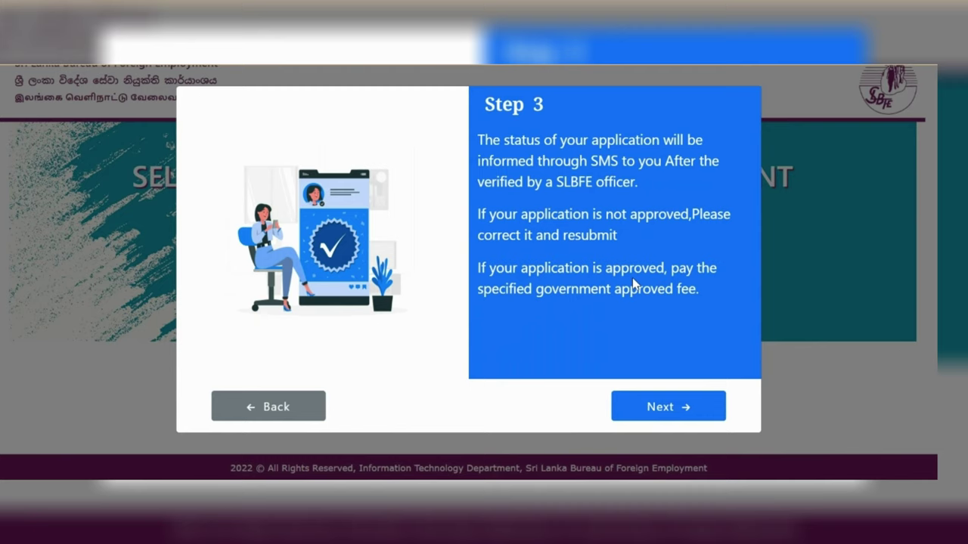
pyautogui.click(641, 406)
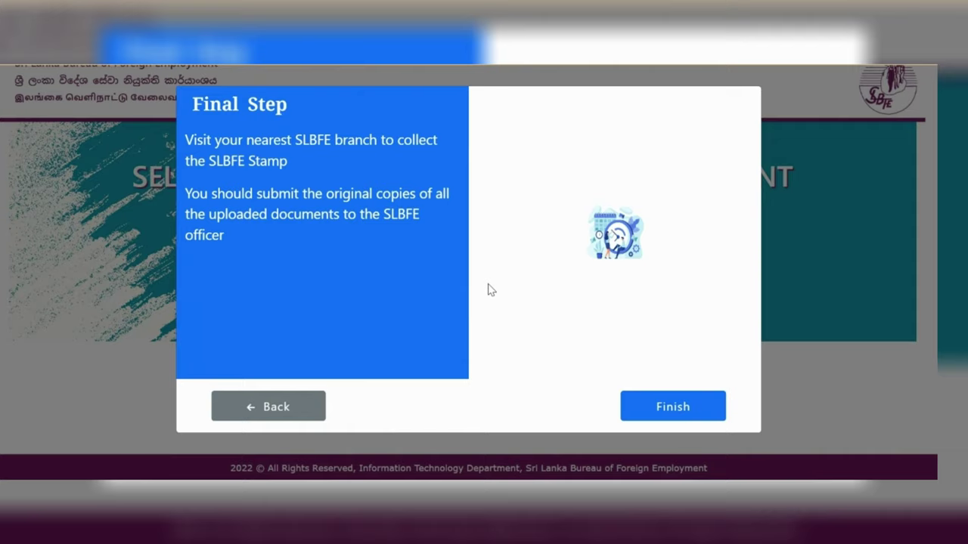
pyautogui.click(639, 412)
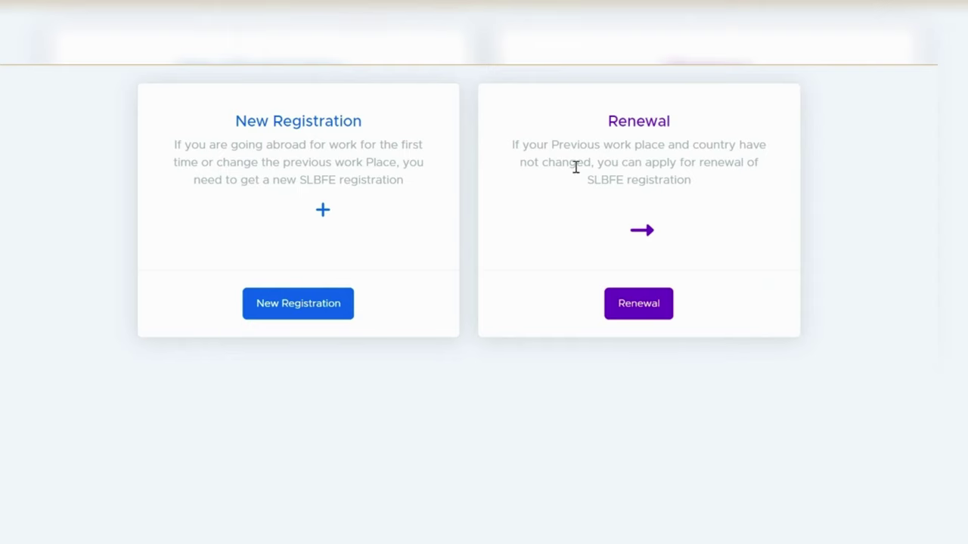
# Start a new registration in both the English and the Sinhala version to open their basic eligibility forms.
pyautogui.click(297, 312)
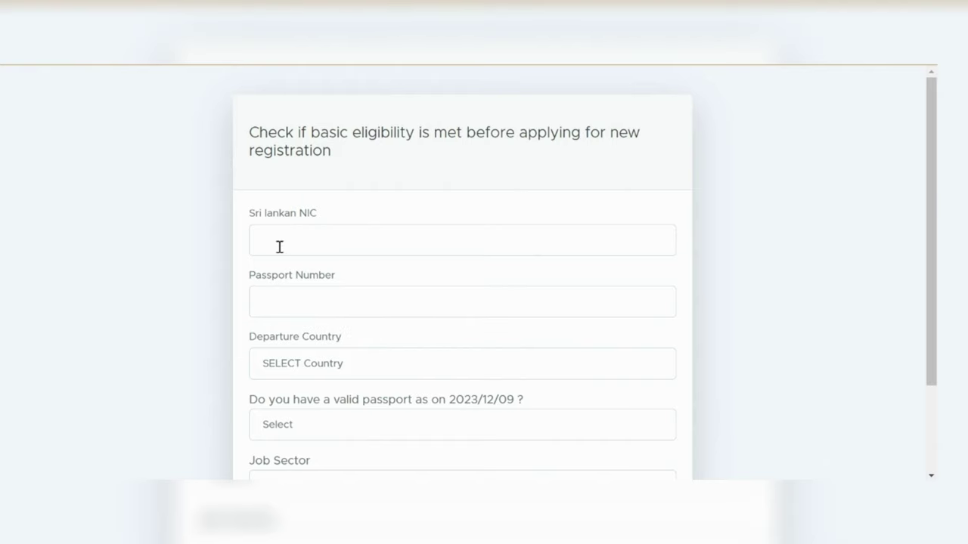
pyautogui.scroll(-1, 326, 239)
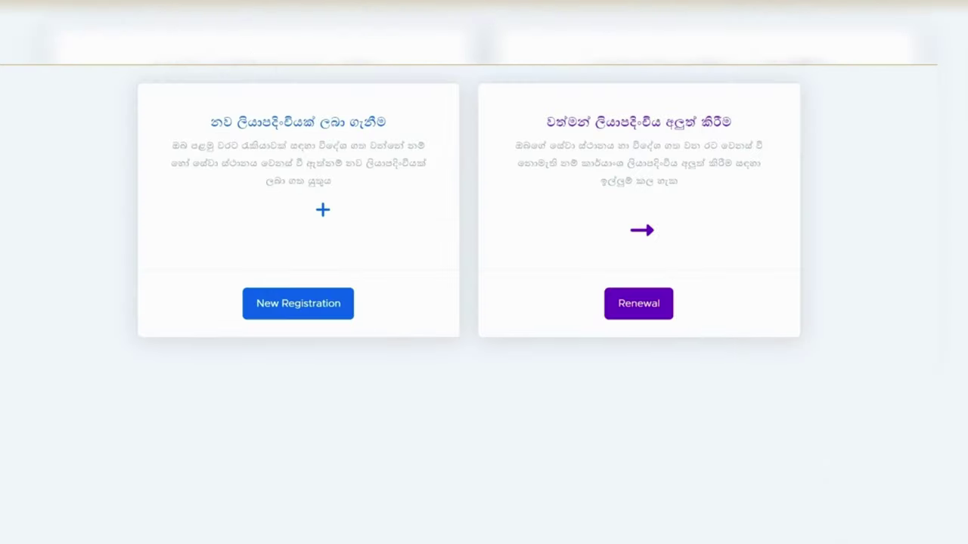
pyautogui.click(298, 306)
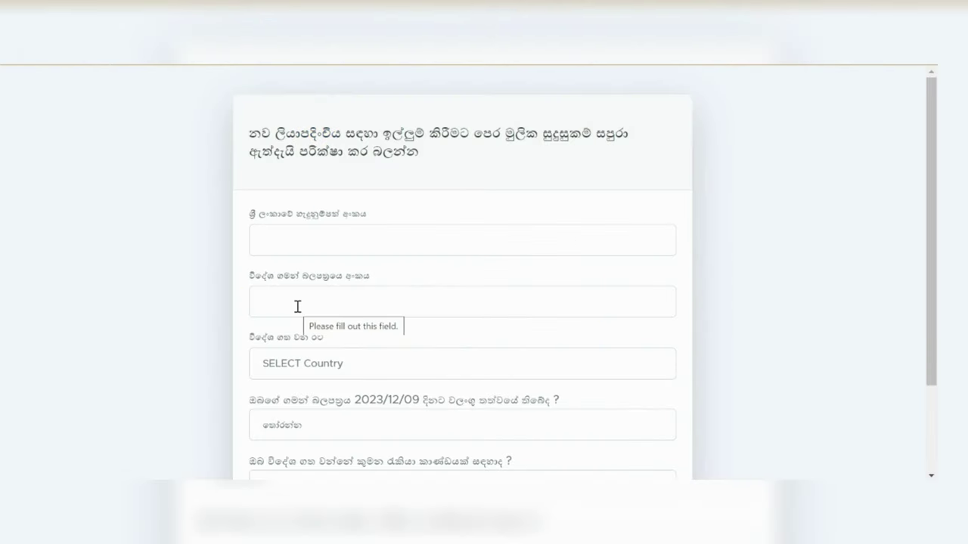
pyautogui.scroll(-1, 298, 307)
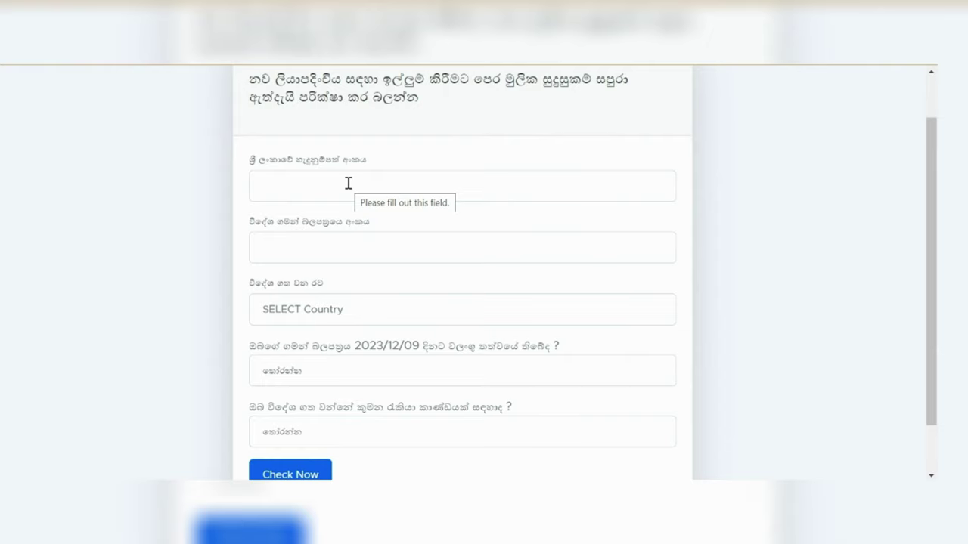
pyautogui.click(313, 256)
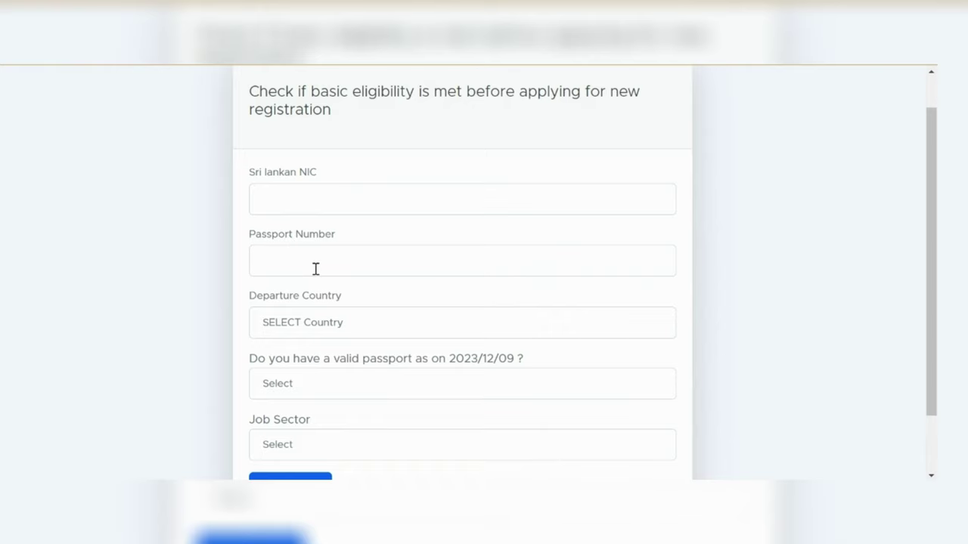
# Examine the departure country choices in the English and Sinhala eligibility forms without selecting one.
pyautogui.scroll(-1, 291, 264)
pyautogui.scroll(-1, 290, 263)
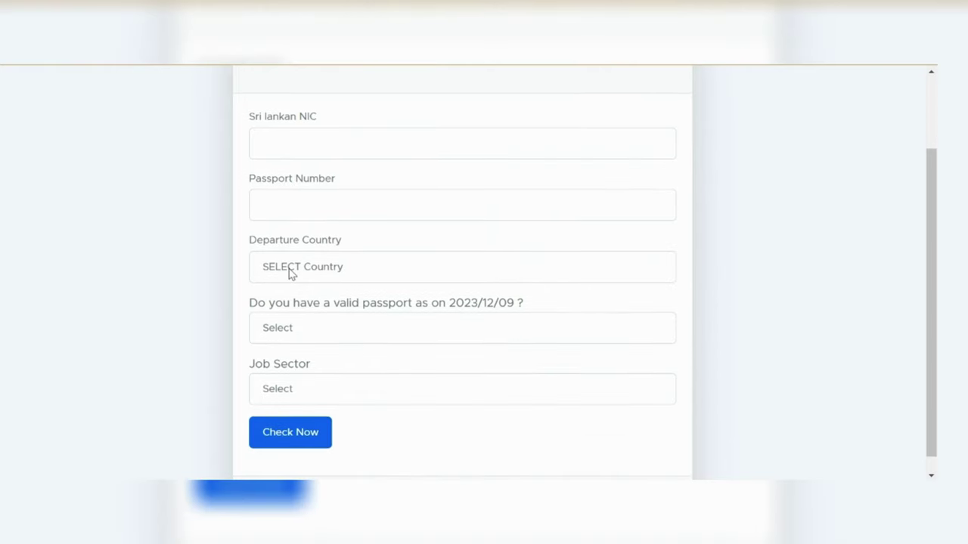
pyautogui.click(291, 272)
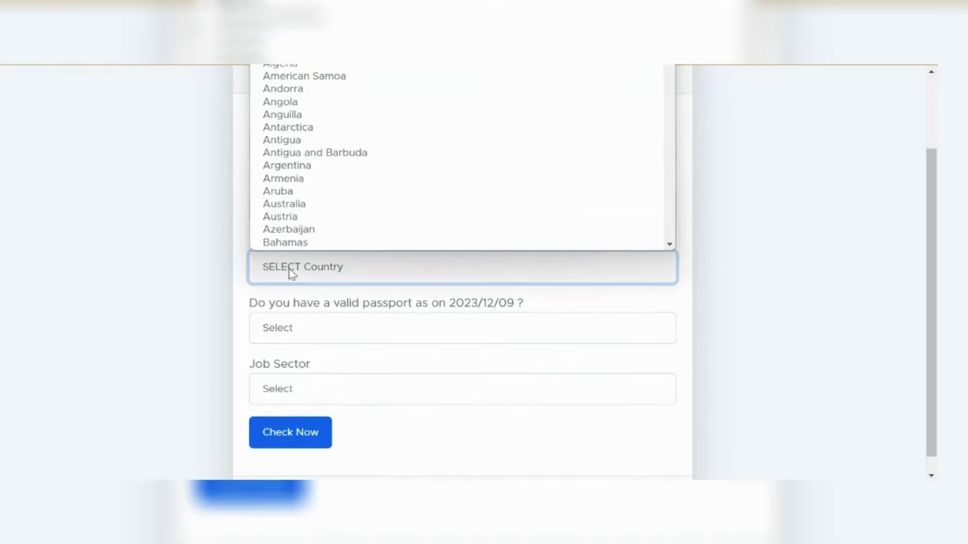
pyautogui.click(289, 273)
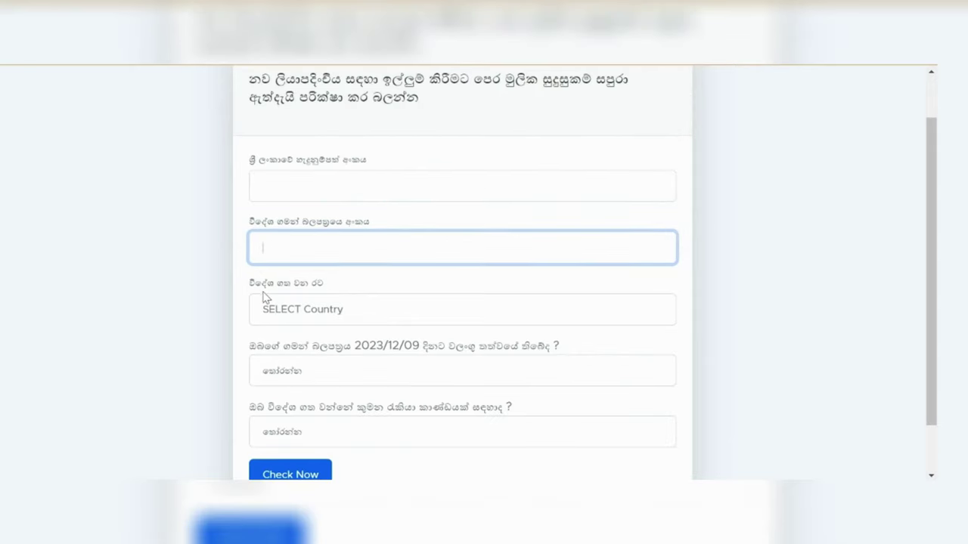
pyautogui.click(318, 314)
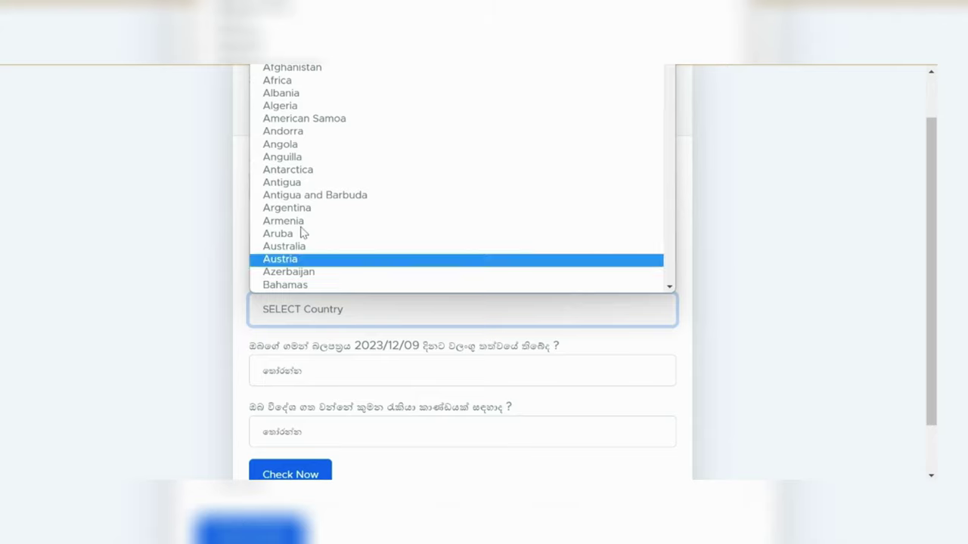
pyautogui.click(308, 309)
pyautogui.click(308, 308)
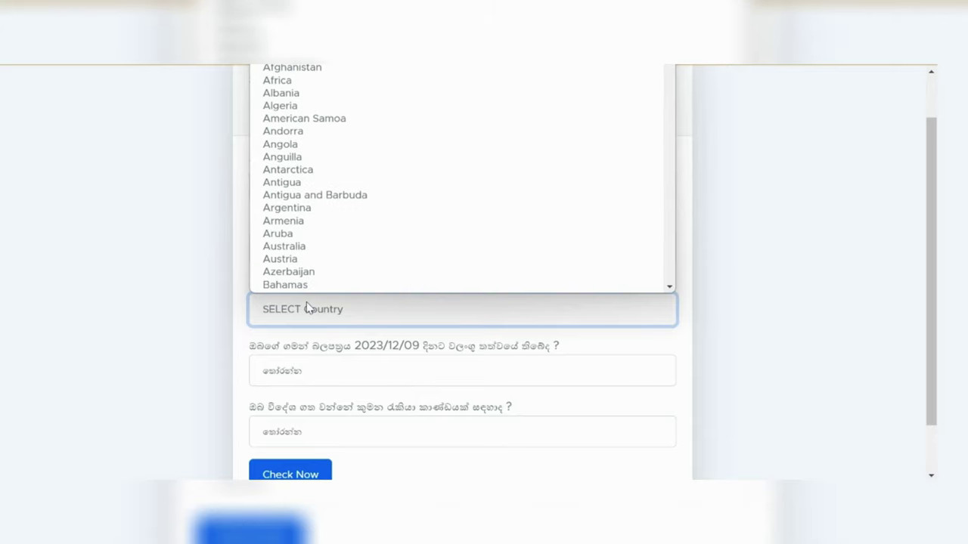
pyautogui.click(317, 347)
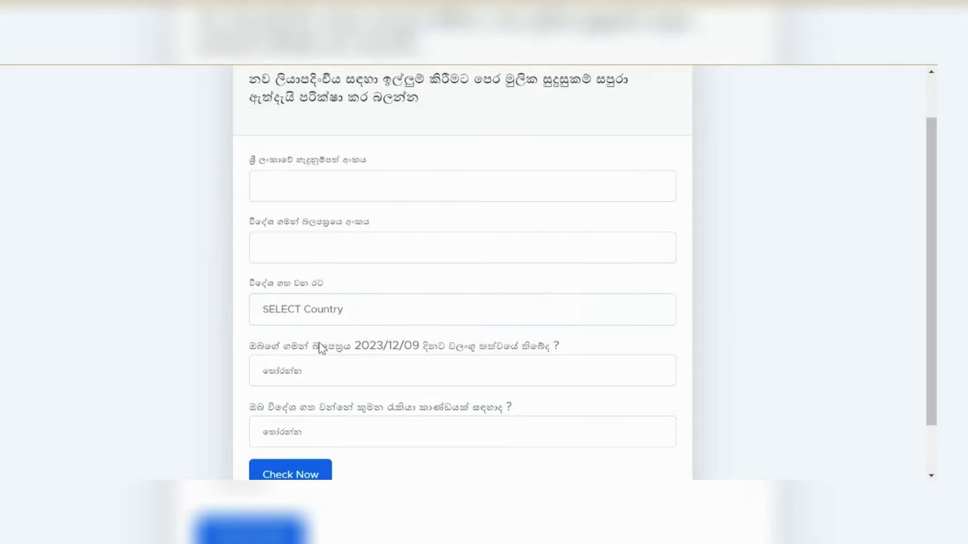
# Examine the answer choices for passport validity and job sector in the eligibility forms.
pyautogui.scroll(-1, 320, 347)
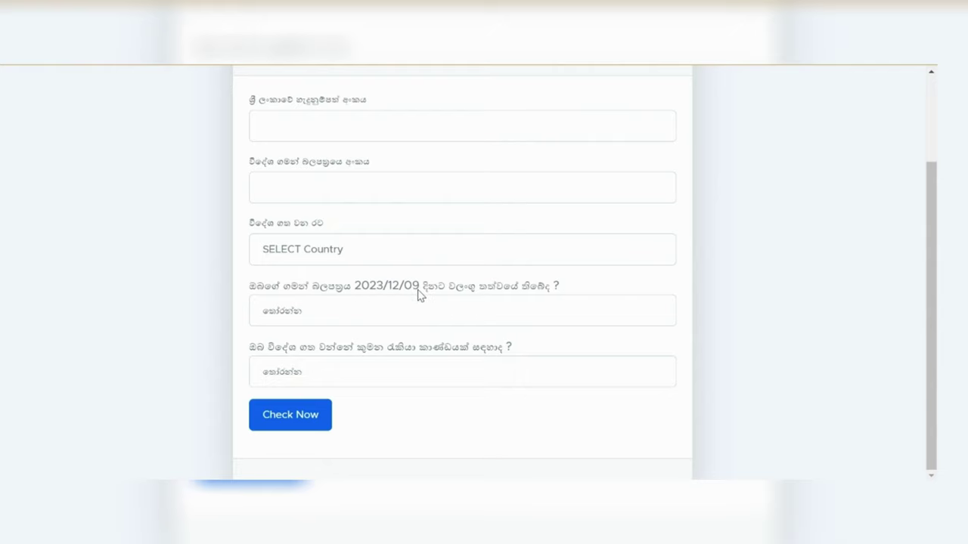
pyautogui.click(381, 319)
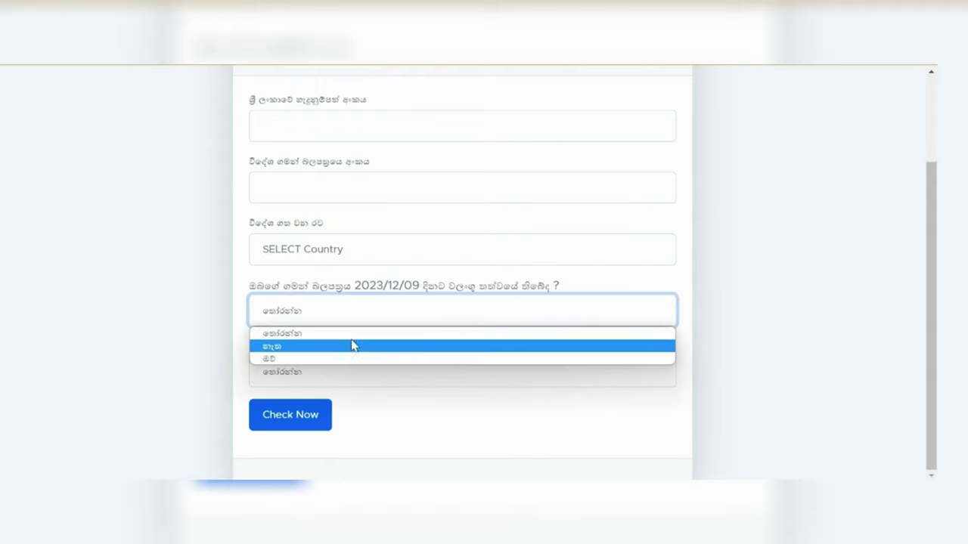
pyautogui.click(351, 316)
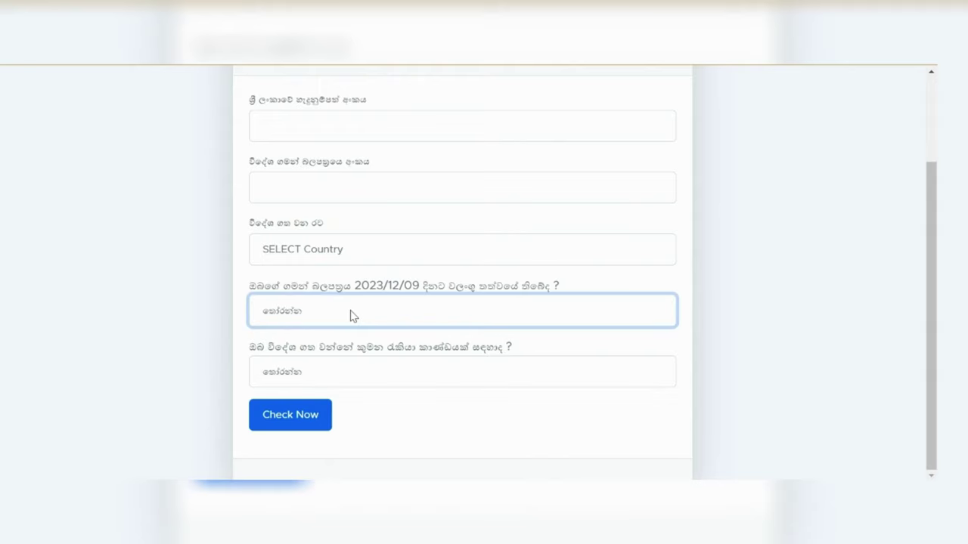
pyautogui.click(350, 382)
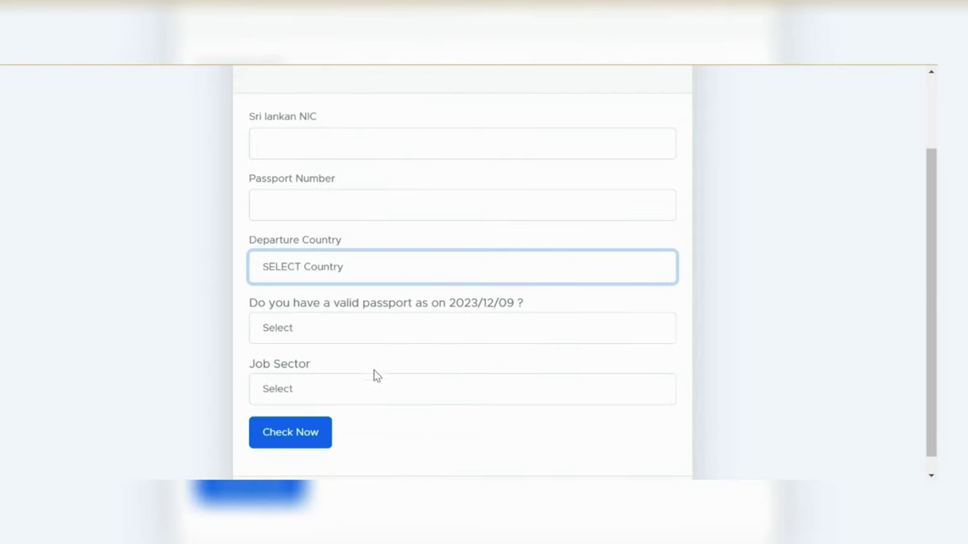
pyautogui.click(375, 401)
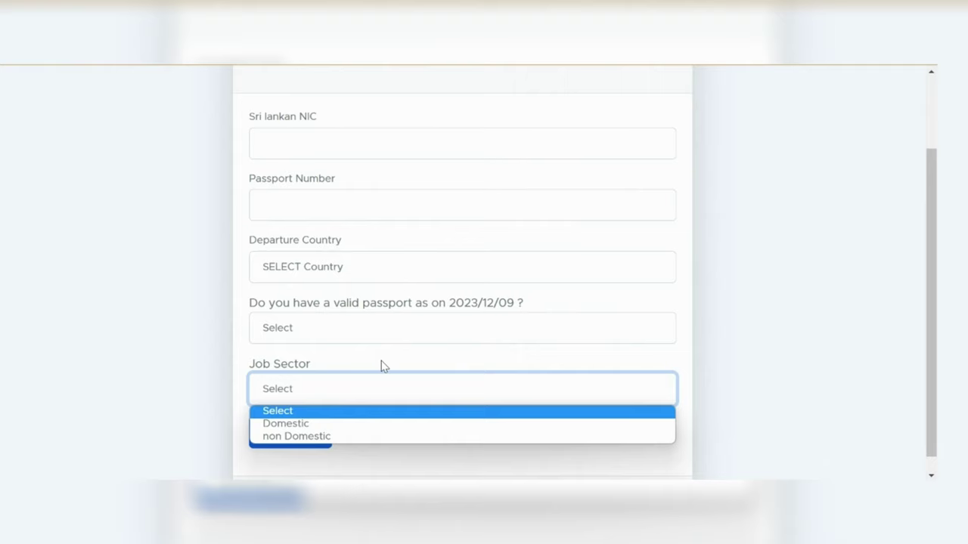
pyautogui.click(355, 453)
# Run the eligibility check for the new registration and review the required document types.
pyautogui.click(297, 431)
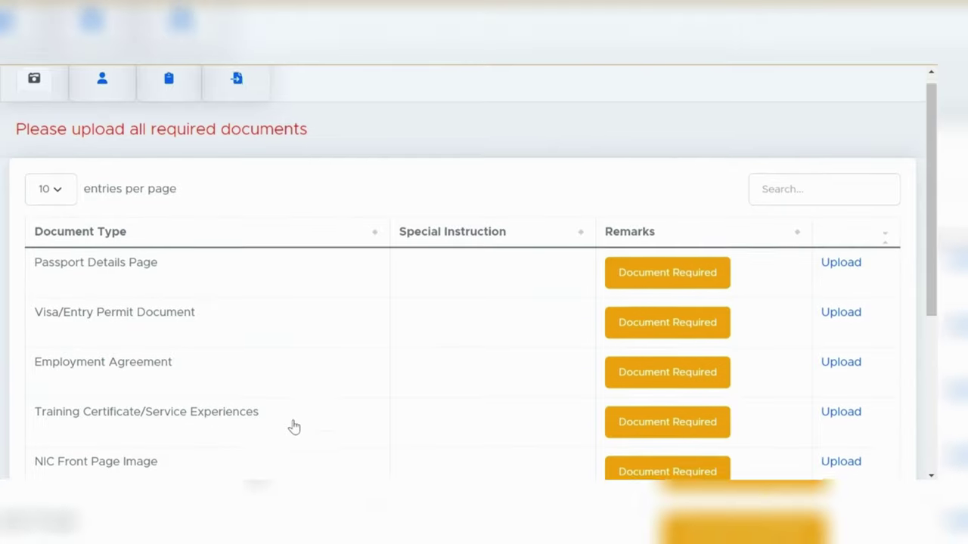
pyautogui.scroll(-1, 294, 428)
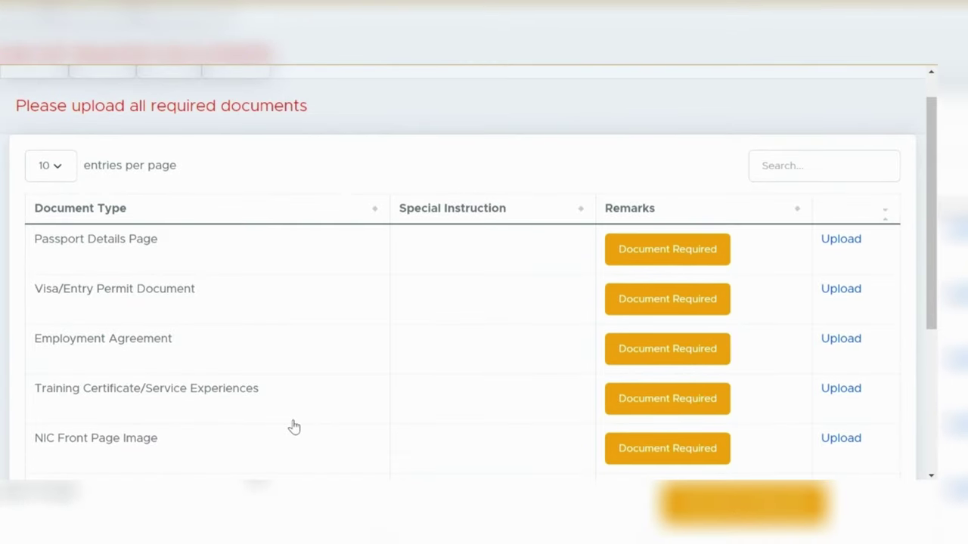
pyautogui.scroll(-2, 294, 428)
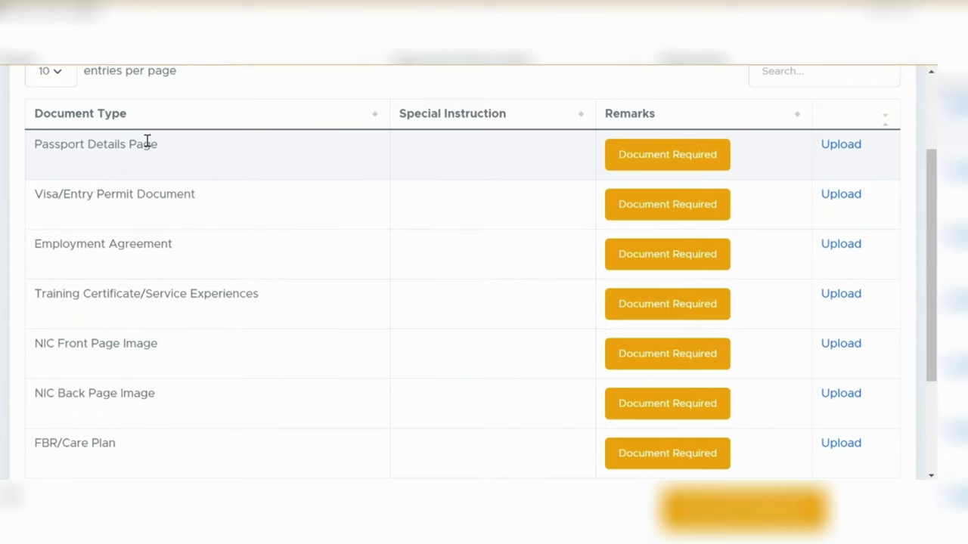
# View the file upload dialog for the Passport Details Page and close it without choosing a file.
pyautogui.click(651, 166)
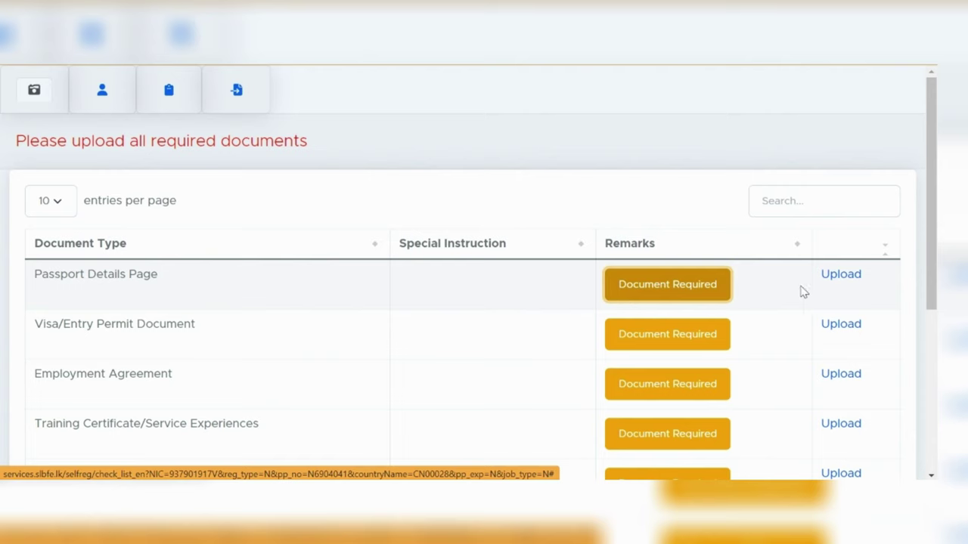
pyautogui.click(838, 276)
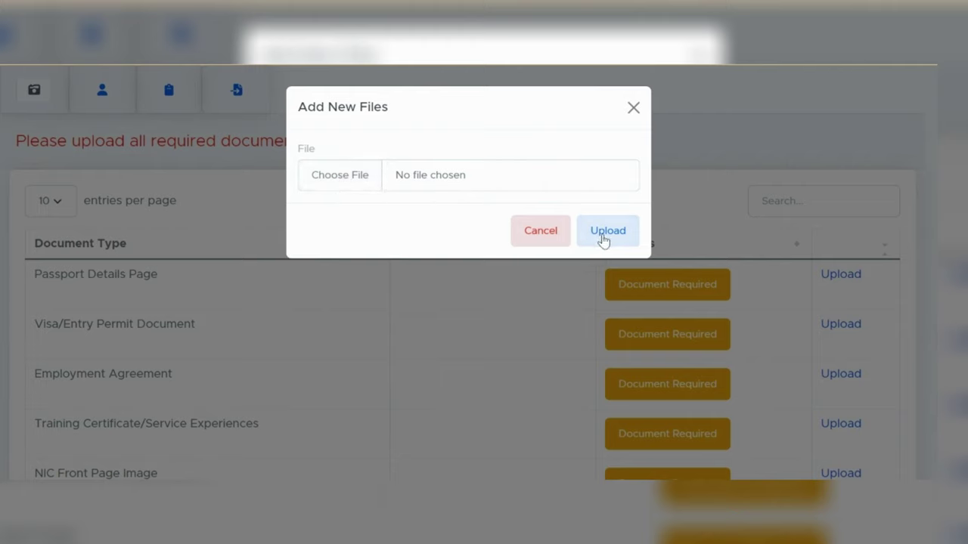
pyautogui.click(639, 115)
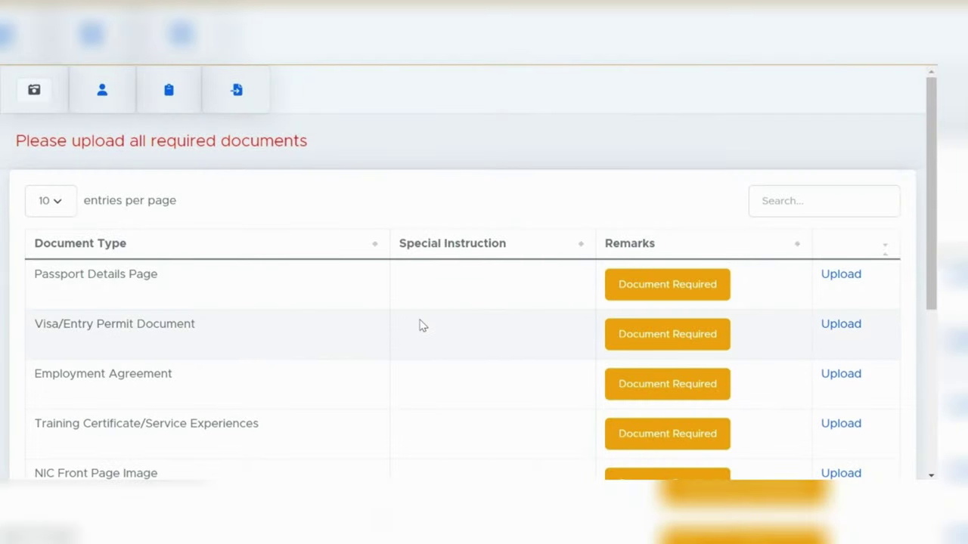
# Review the full list of required documents, from the Passport Details Page to the FBR/Care Plan.
pyautogui.scroll(-1, 419, 317)
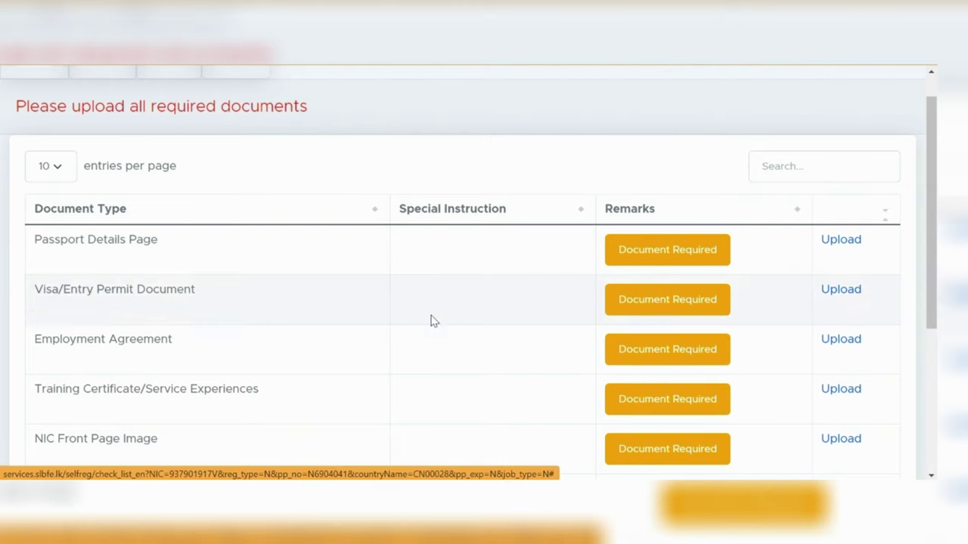
pyautogui.scroll(-1, 425, 334)
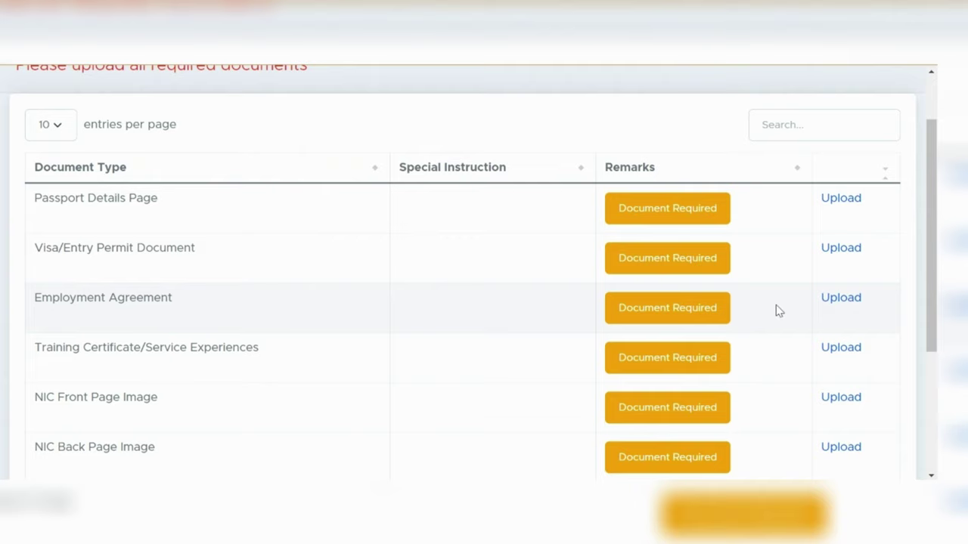
pyautogui.scroll(-1, 837, 310)
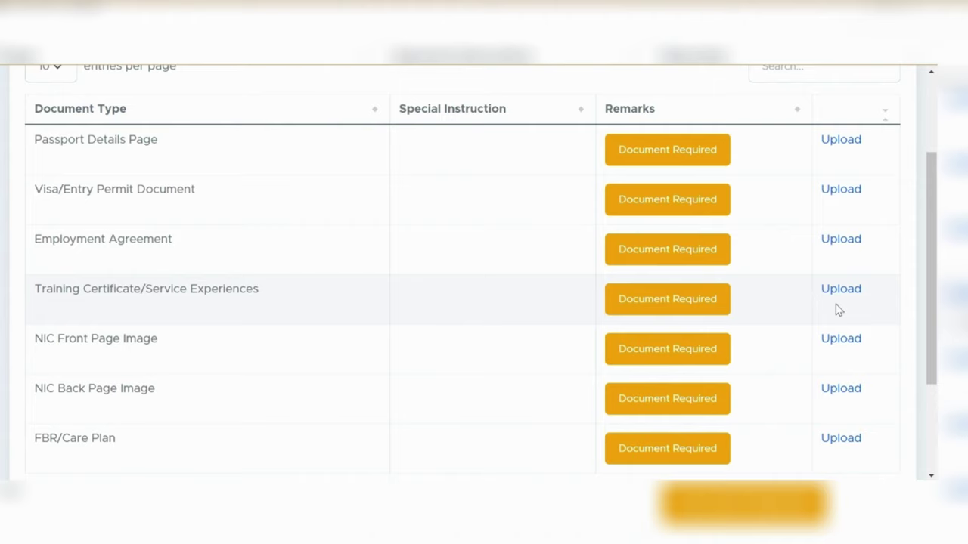
pyautogui.scroll(-1, 837, 322)
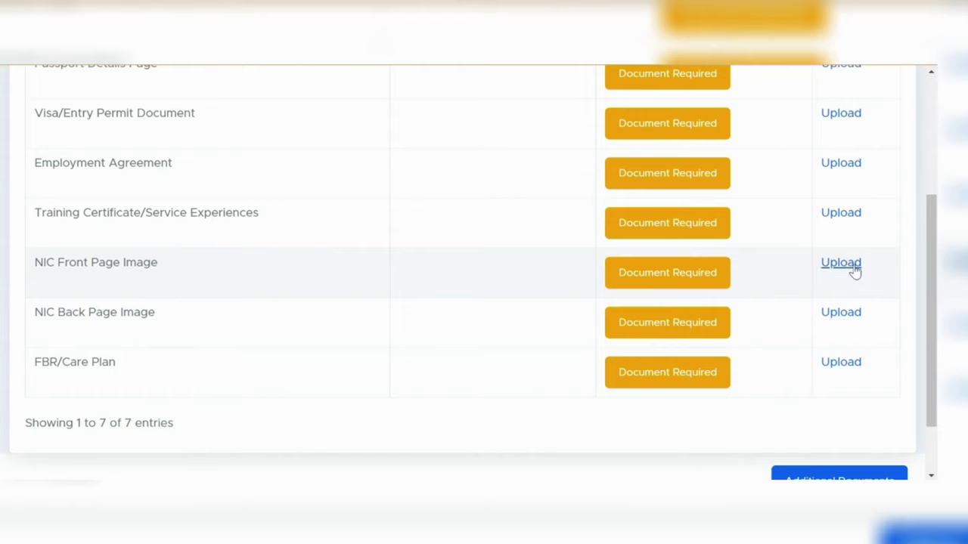
pyautogui.scroll(-1, 858, 283)
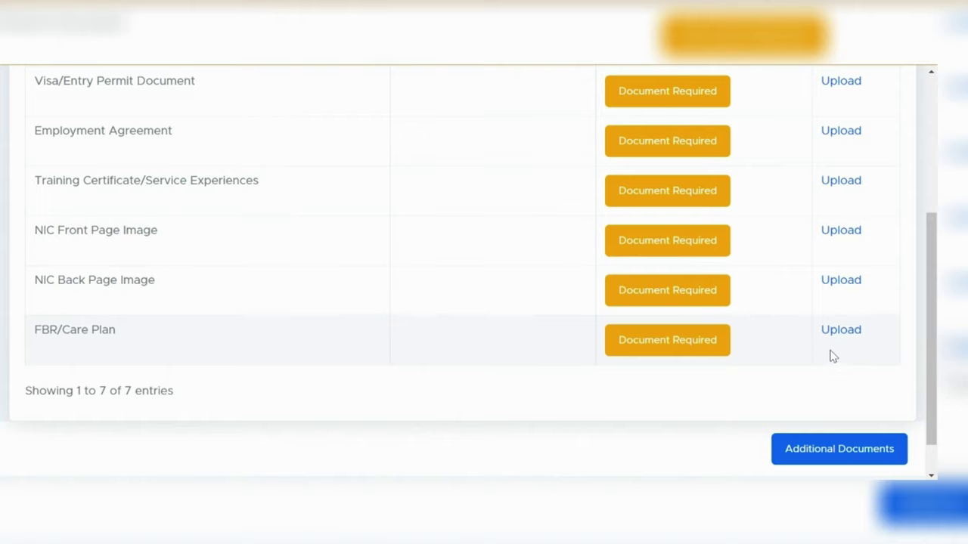
pyautogui.scroll(-1, 832, 355)
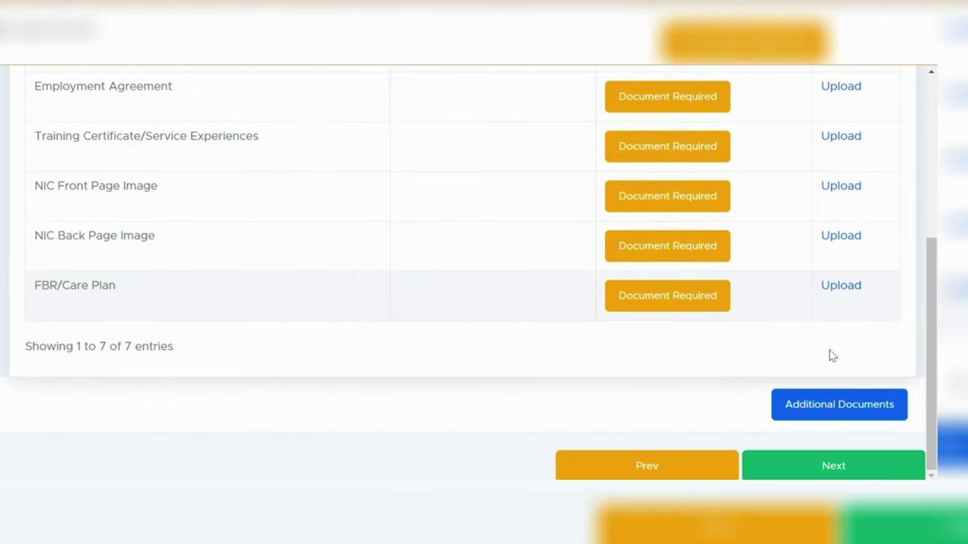
# Examine the document types offered for additional documents and close the Add File dialog without choosing a file.
pyautogui.click(816, 407)
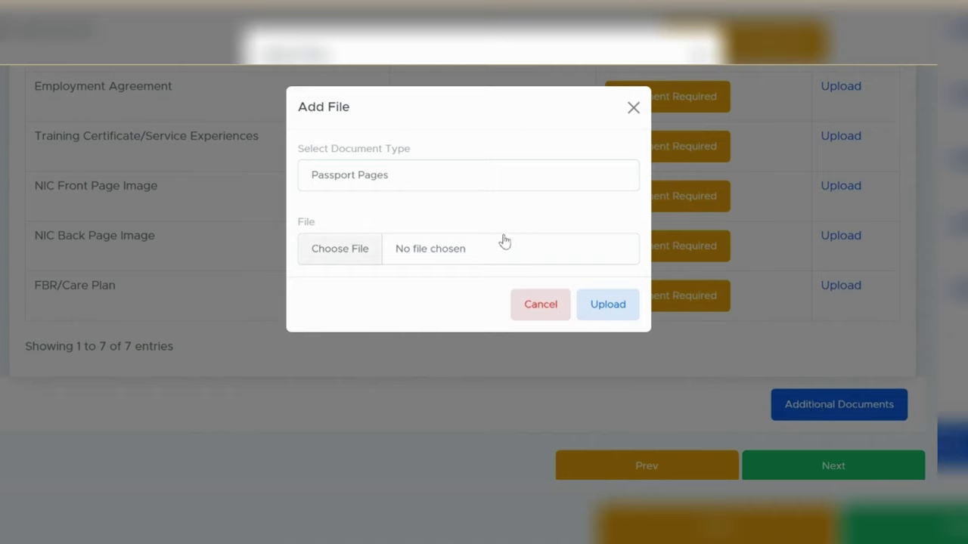
pyautogui.click(415, 192)
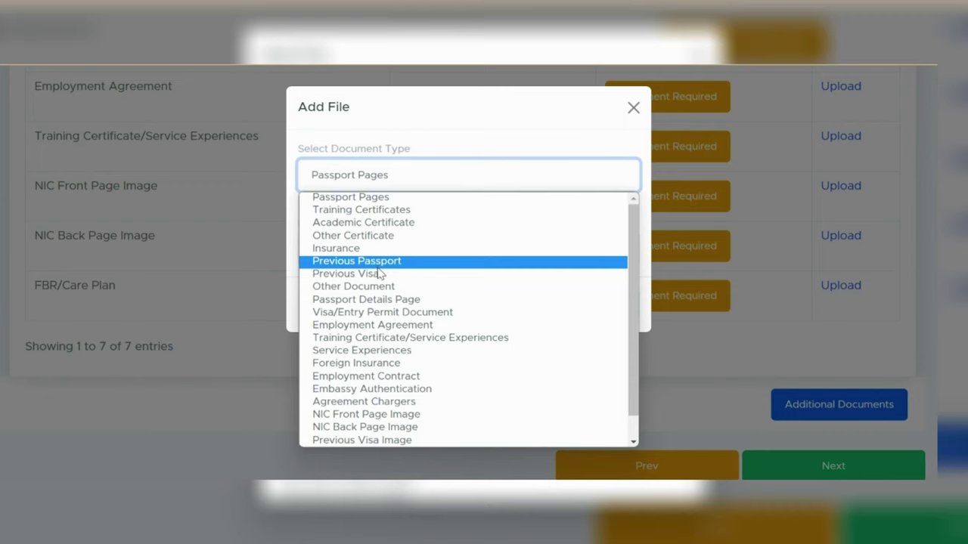
pyautogui.click(466, 150)
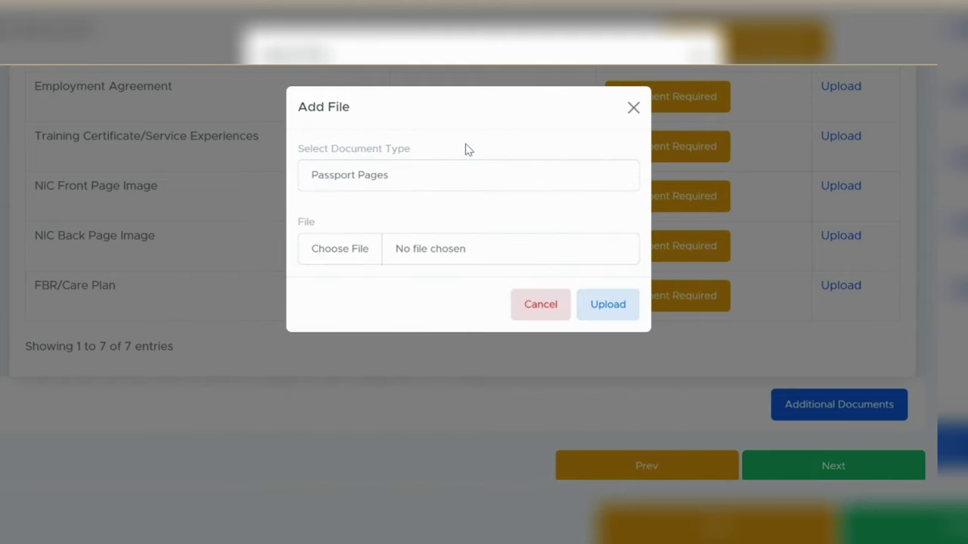
pyautogui.click(627, 112)
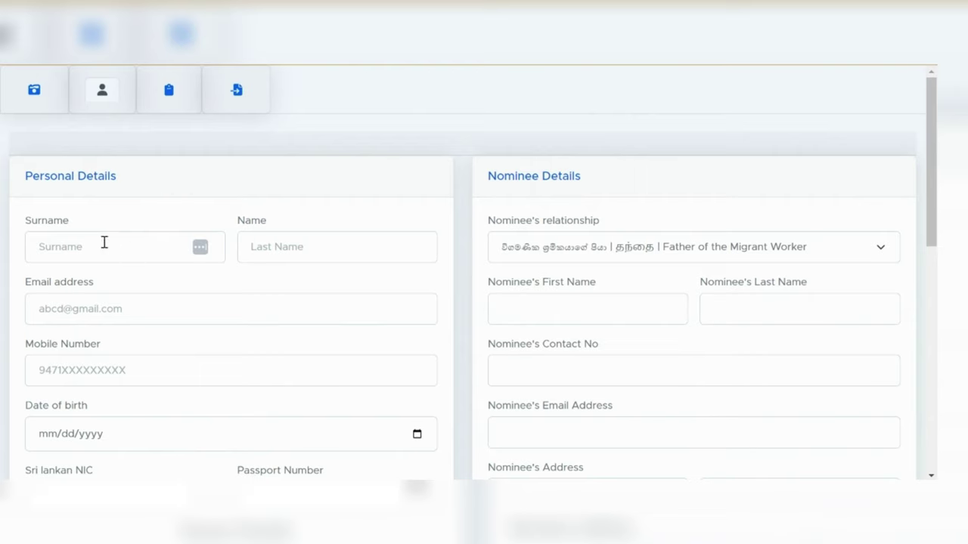
# Review the Personal Details fields and examine the choices for the nearest SLBFE branch.
pyautogui.scroll(-1, 220, 257)
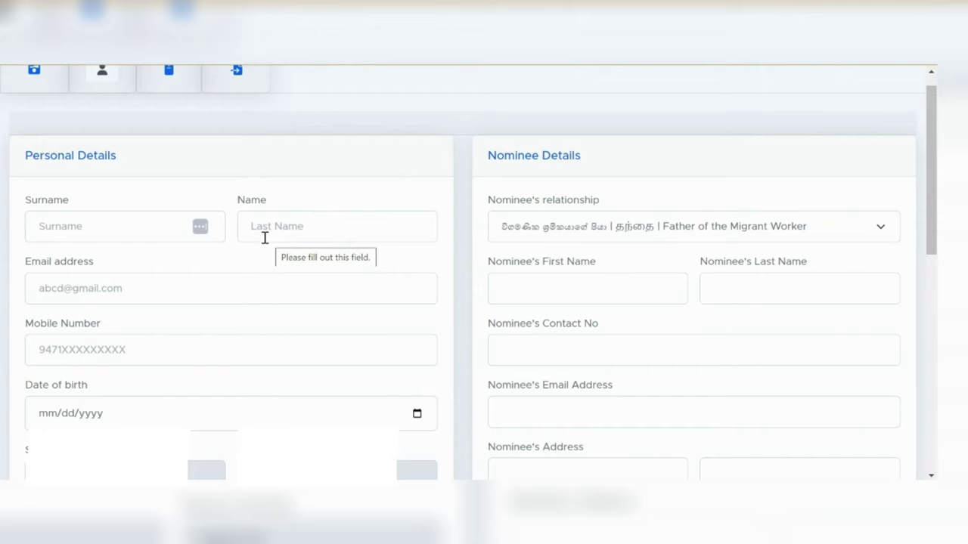
pyautogui.scroll(-1, 265, 238)
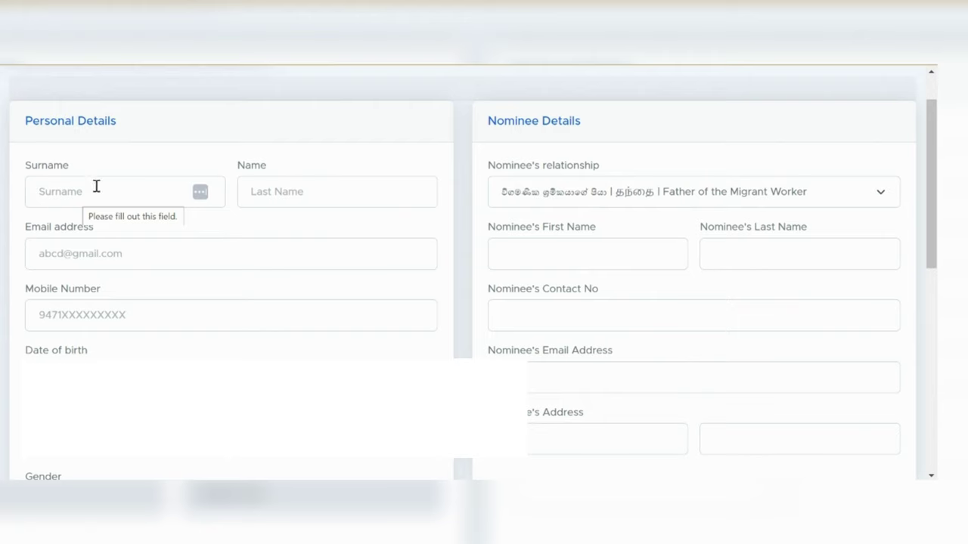
pyautogui.click(272, 195)
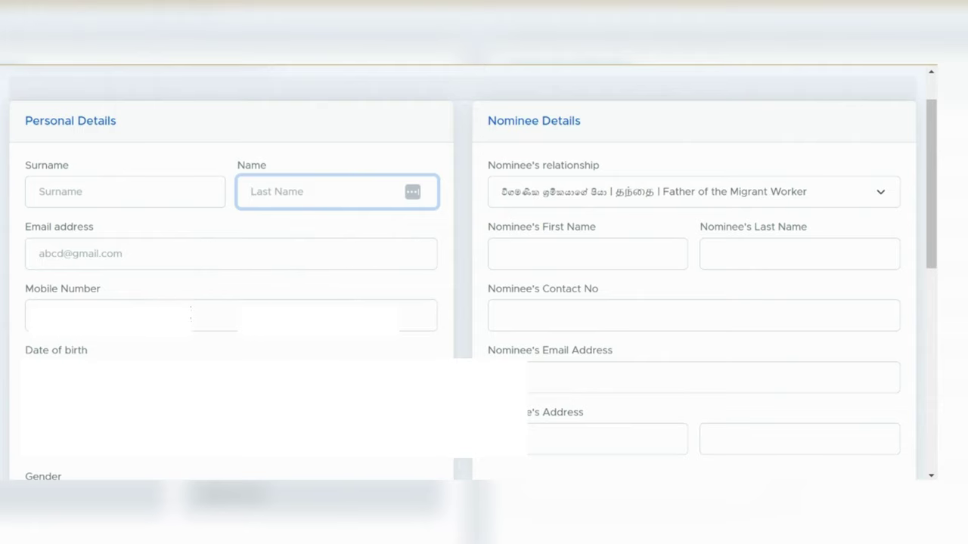
pyautogui.scroll(-2, 119, 241)
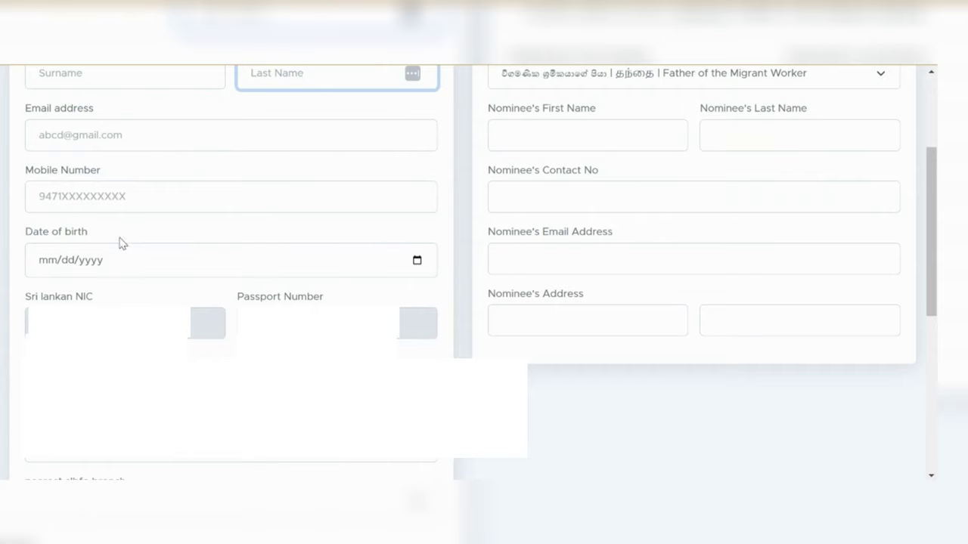
pyautogui.scroll(-2, 212, 363)
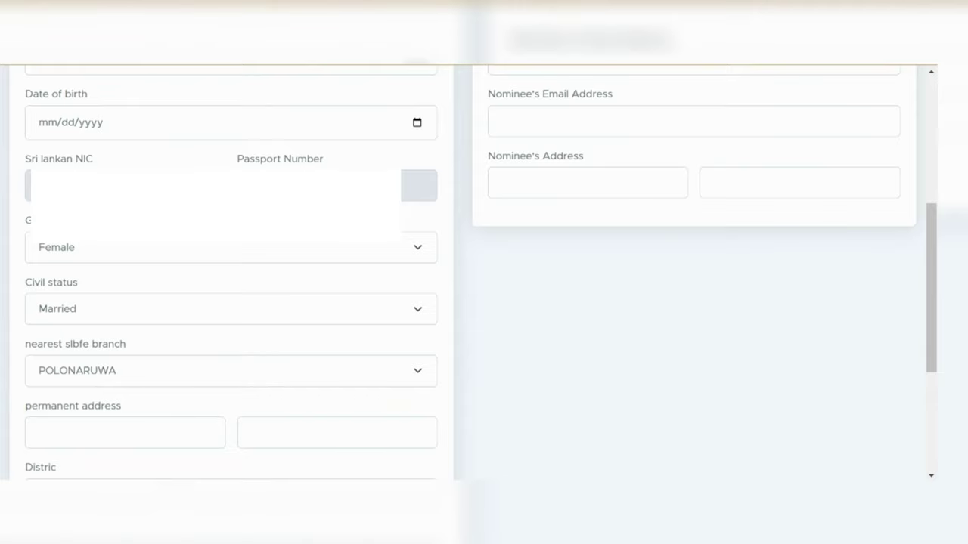
pyautogui.scroll(-2, 54, 84)
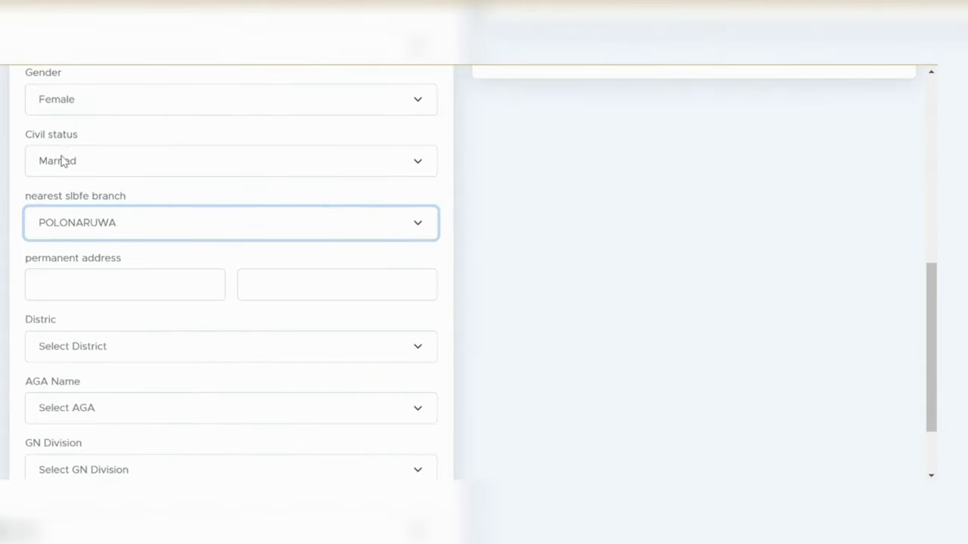
pyautogui.click(90, 233)
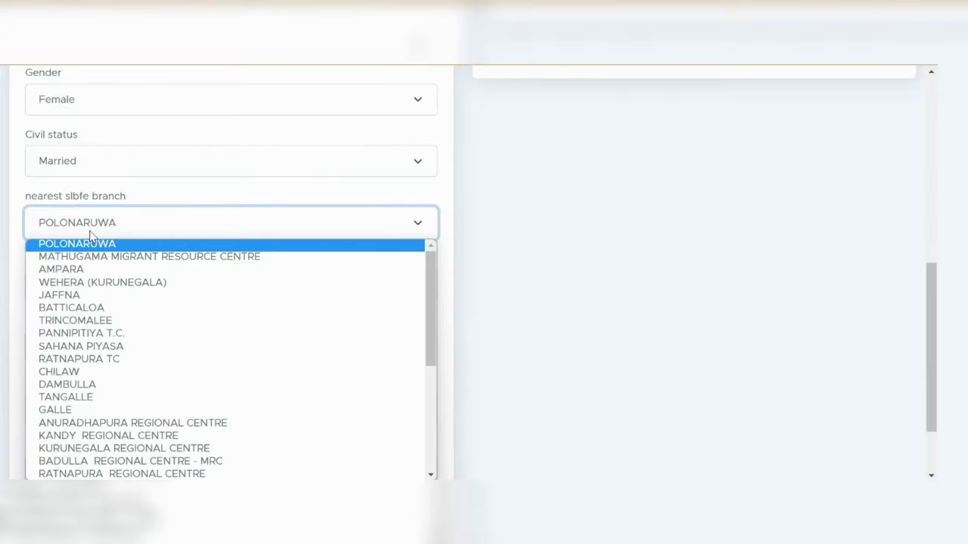
pyautogui.click(90, 241)
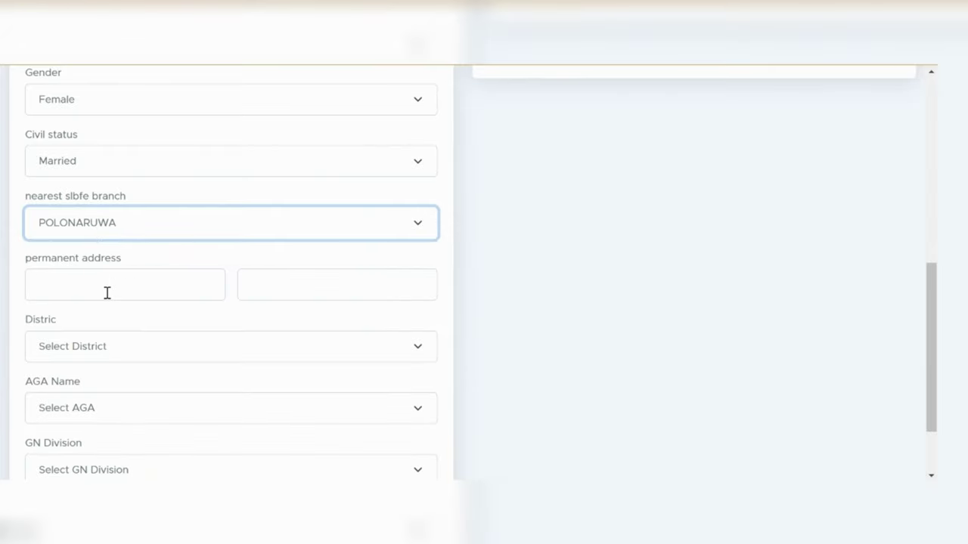
# Set the district to COLOMBO and the AGA name to HOMAGAMA in the personal details.
pyautogui.scroll(-2, 106, 294)
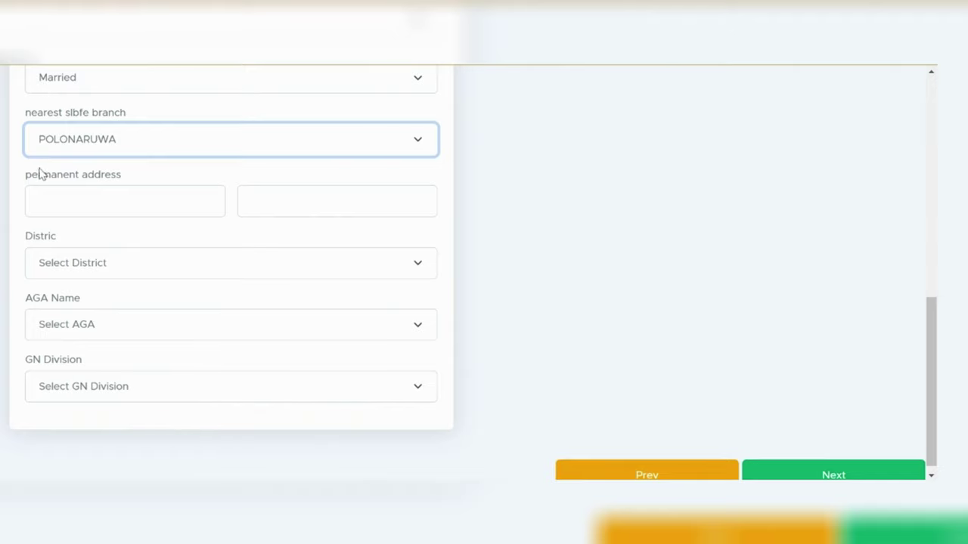
pyautogui.click(117, 265)
pyautogui.press('c')
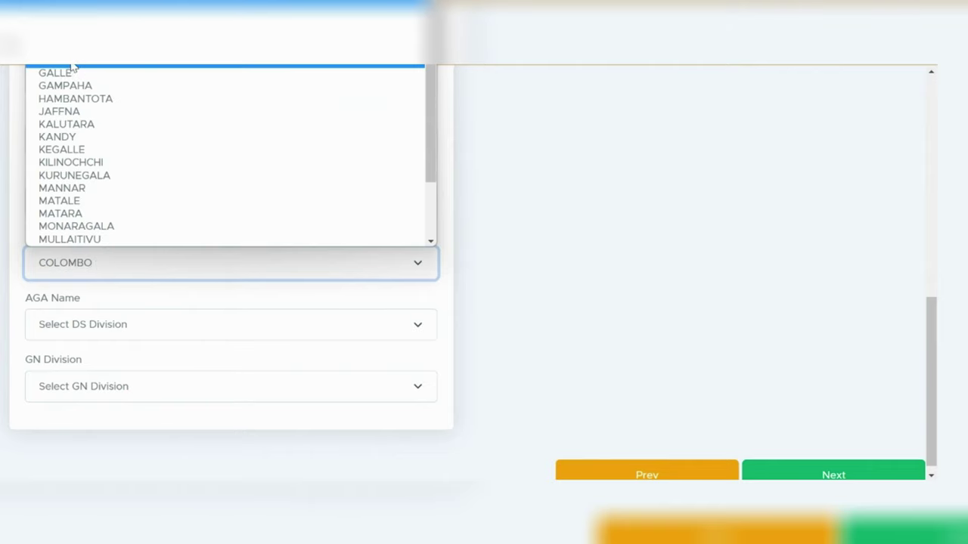
pyautogui.click(66, 339)
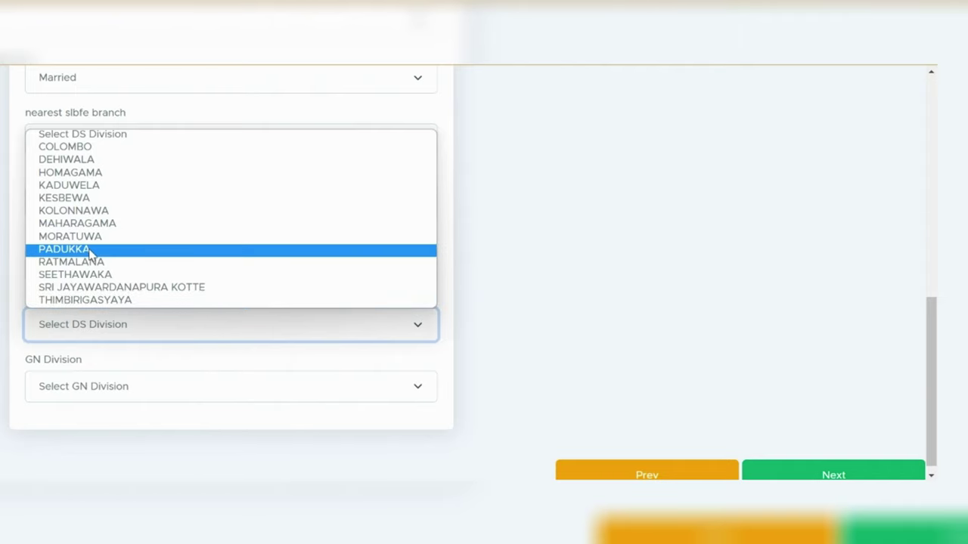
pyautogui.click(117, 363)
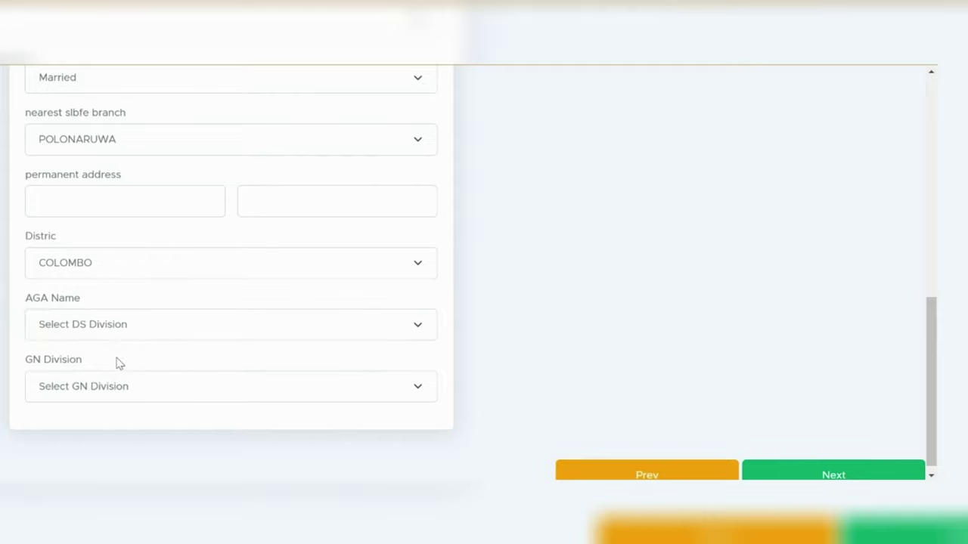
pyautogui.click(117, 395)
pyautogui.click(117, 396)
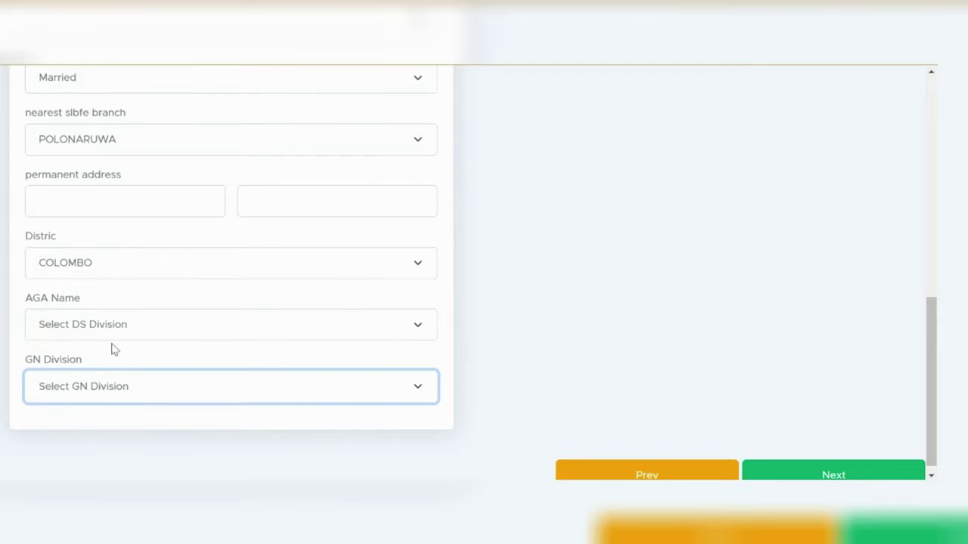
pyautogui.click(106, 325)
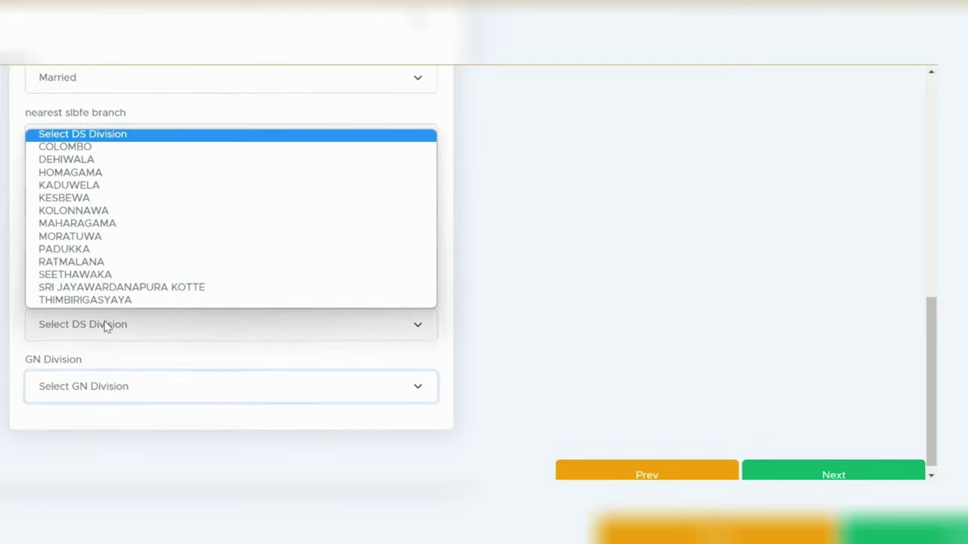
pyautogui.click(72, 174)
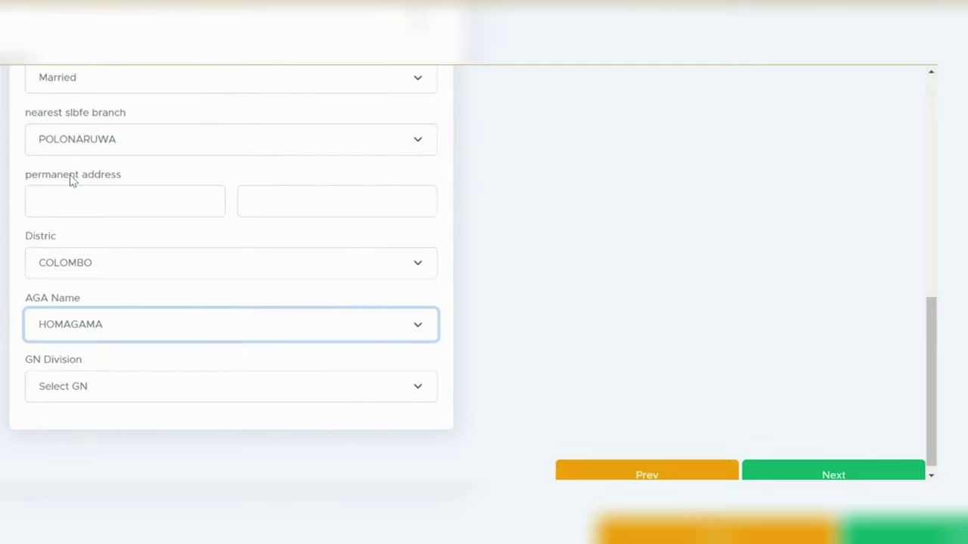
# Examine the GN Division choices for Homagama and close the list without selecting one.
pyautogui.click(112, 396)
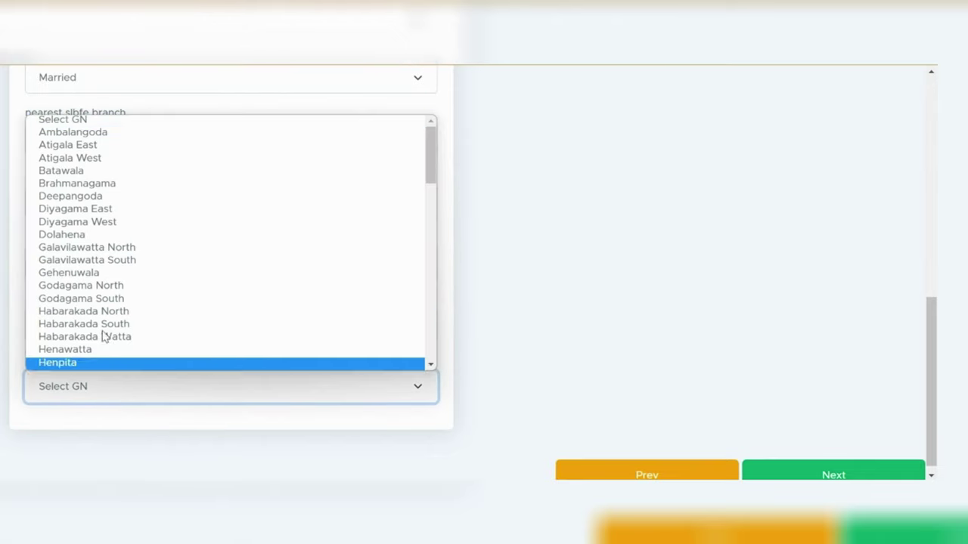
pyautogui.scroll(-5, 98, 287)
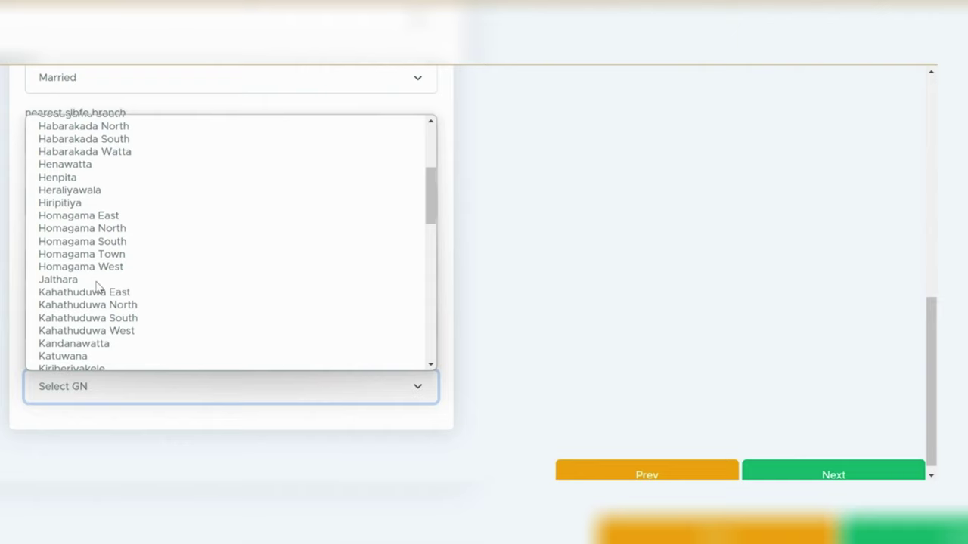
pyautogui.scroll(-15, 99, 287)
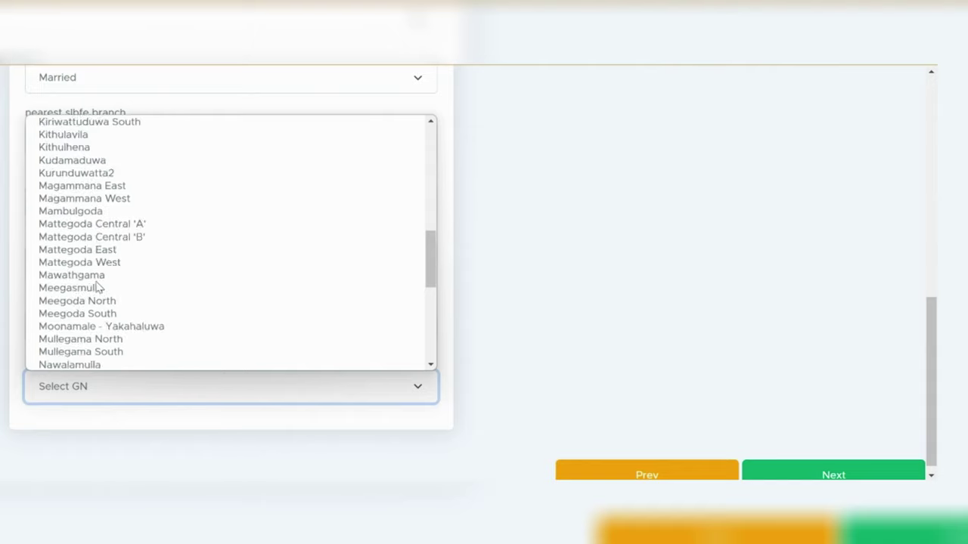
pyautogui.scroll(20, 98, 288)
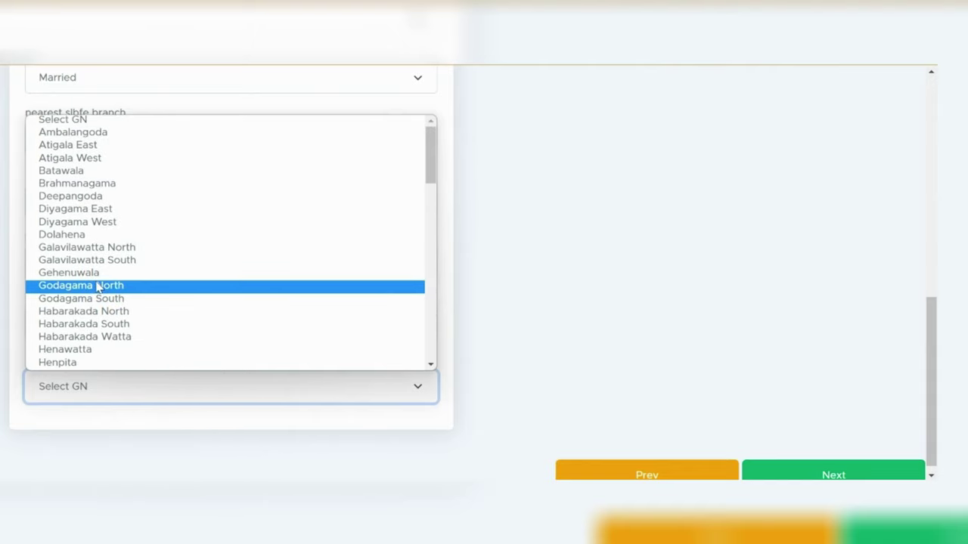
pyautogui.click(101, 434)
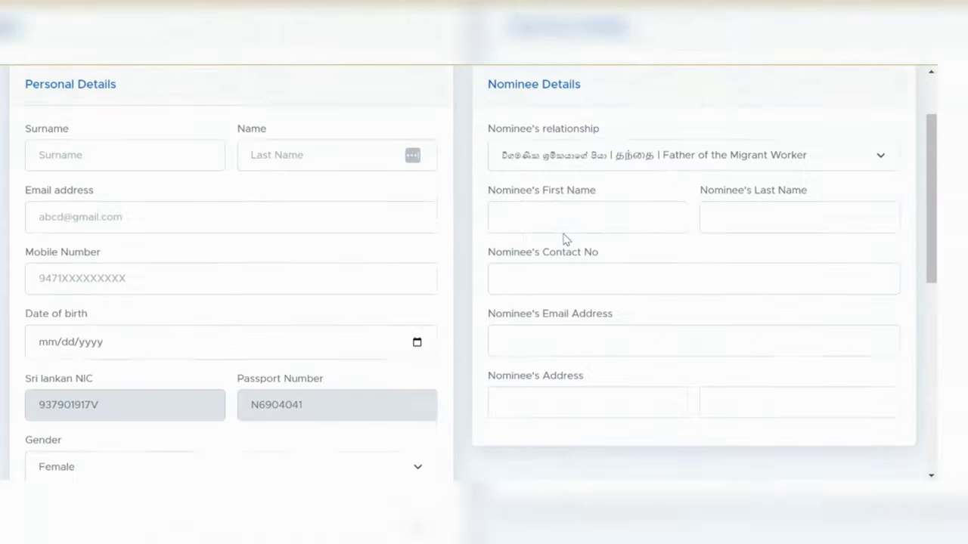
# Examine the choices for the nominee's relationship to the migrant worker without changing the selection.
pyautogui.click(555, 254)
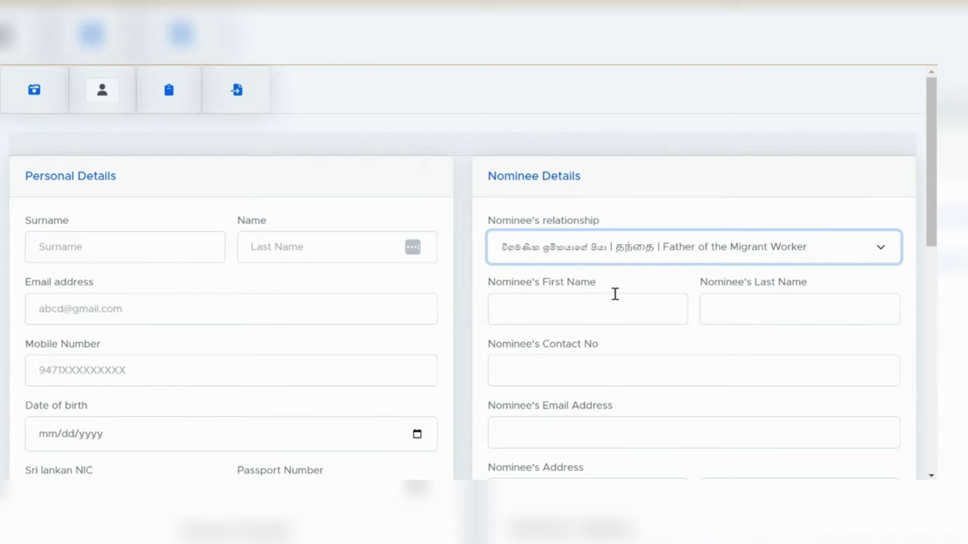
pyautogui.click(647, 251)
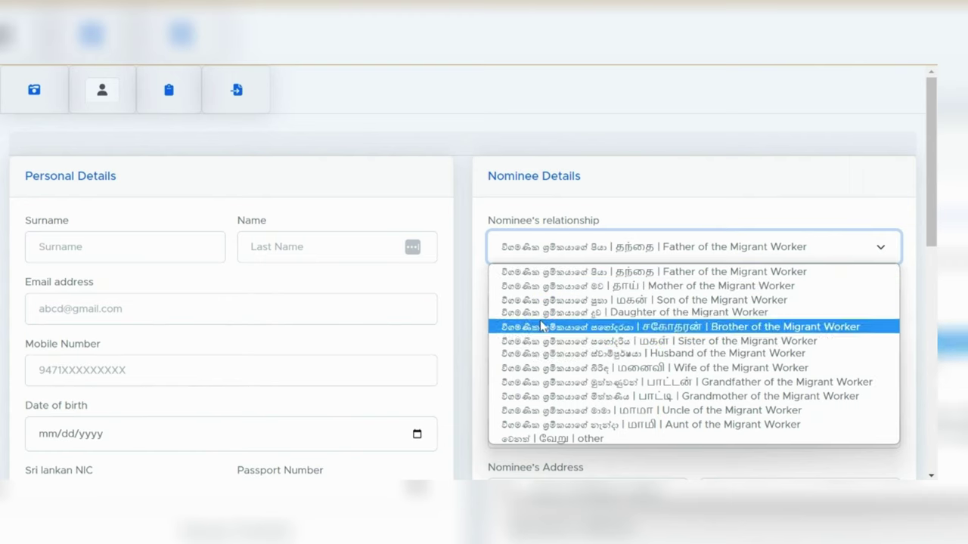
pyautogui.click(620, 216)
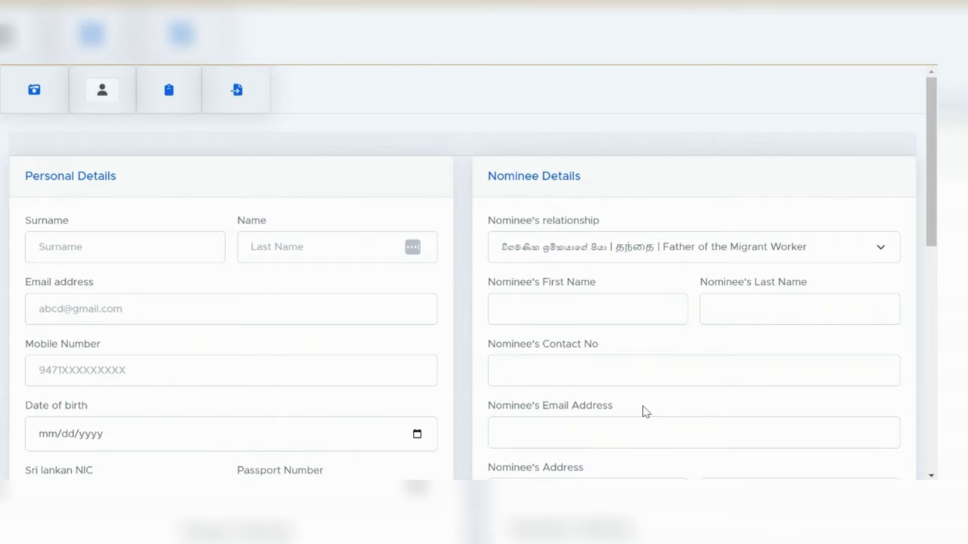
# Proceed to the employment details, enter S. PM as the job name, complete the sponsor's name and contact fields, and continue to application submission.
pyautogui.scroll(-10, 645, 411)
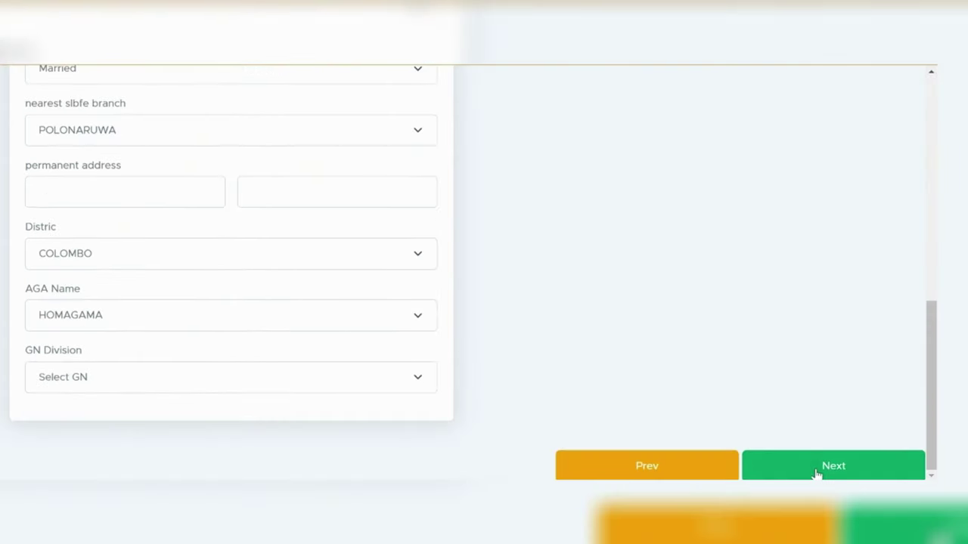
pyautogui.click(815, 470)
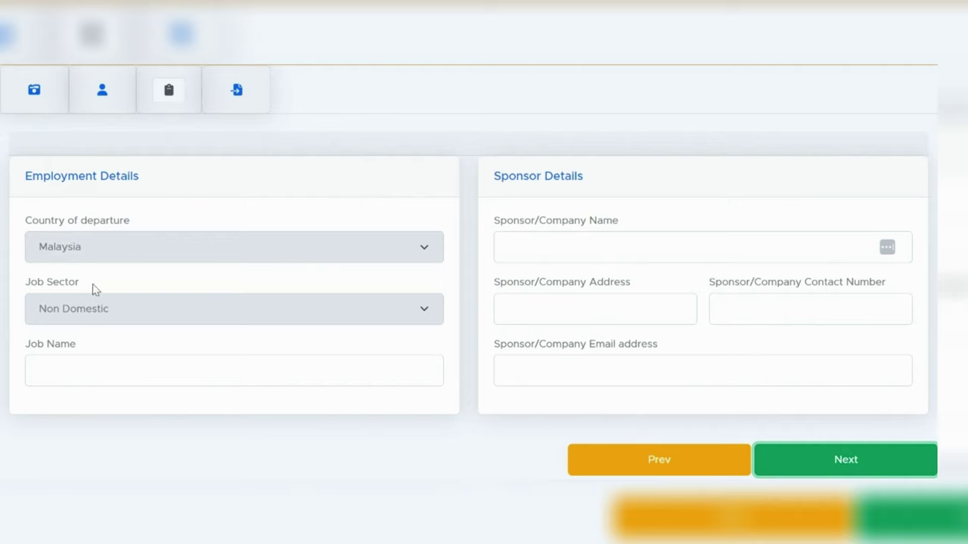
pyautogui.click(81, 365)
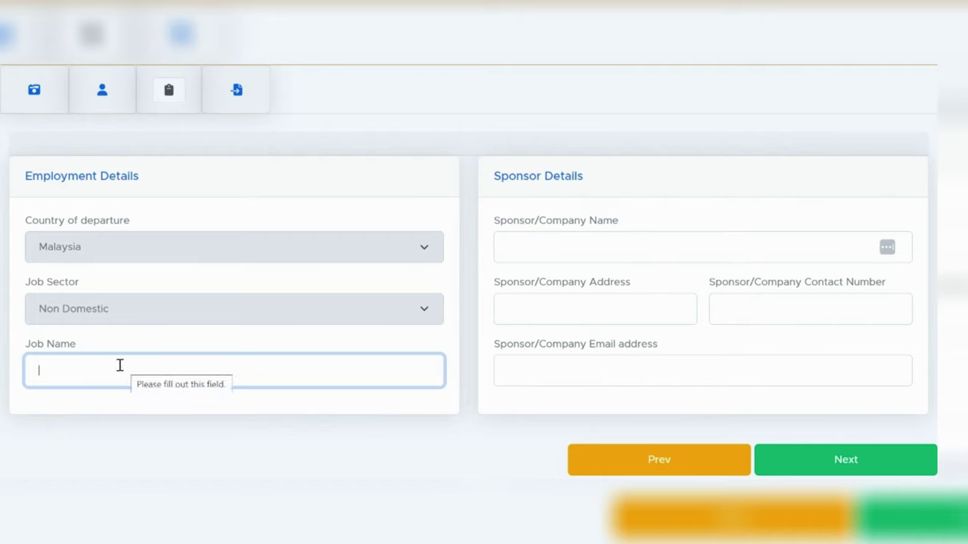
pyautogui.write('S. PM')
pyautogui.click(598, 246)
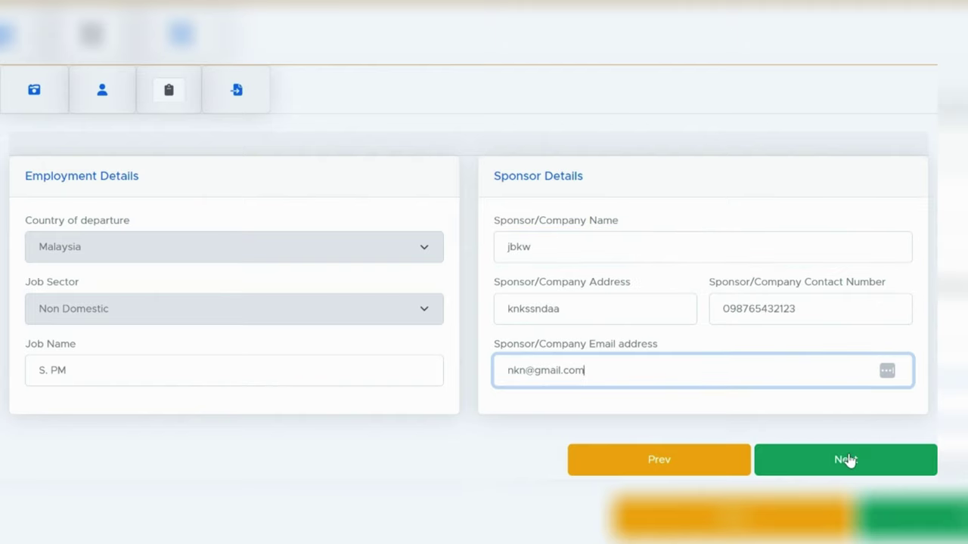
pyautogui.click(847, 460)
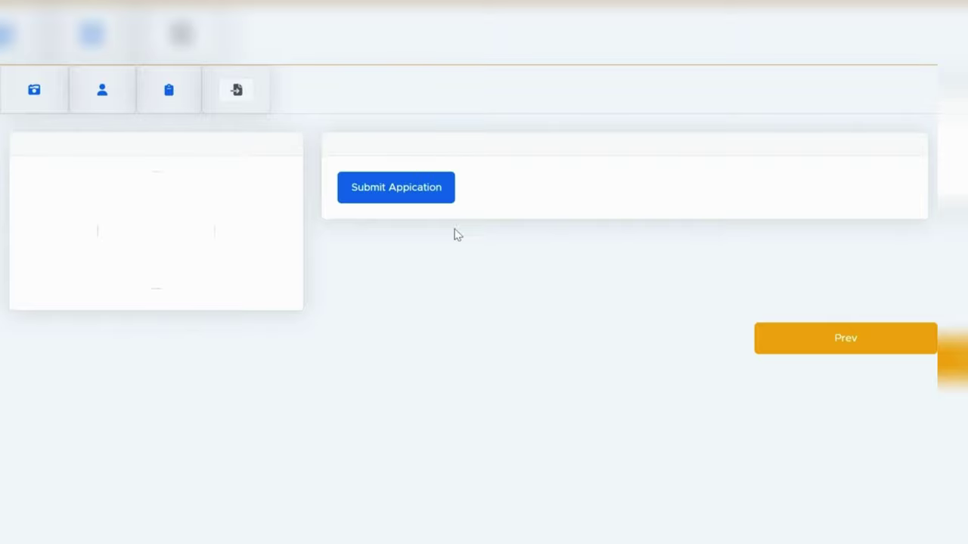